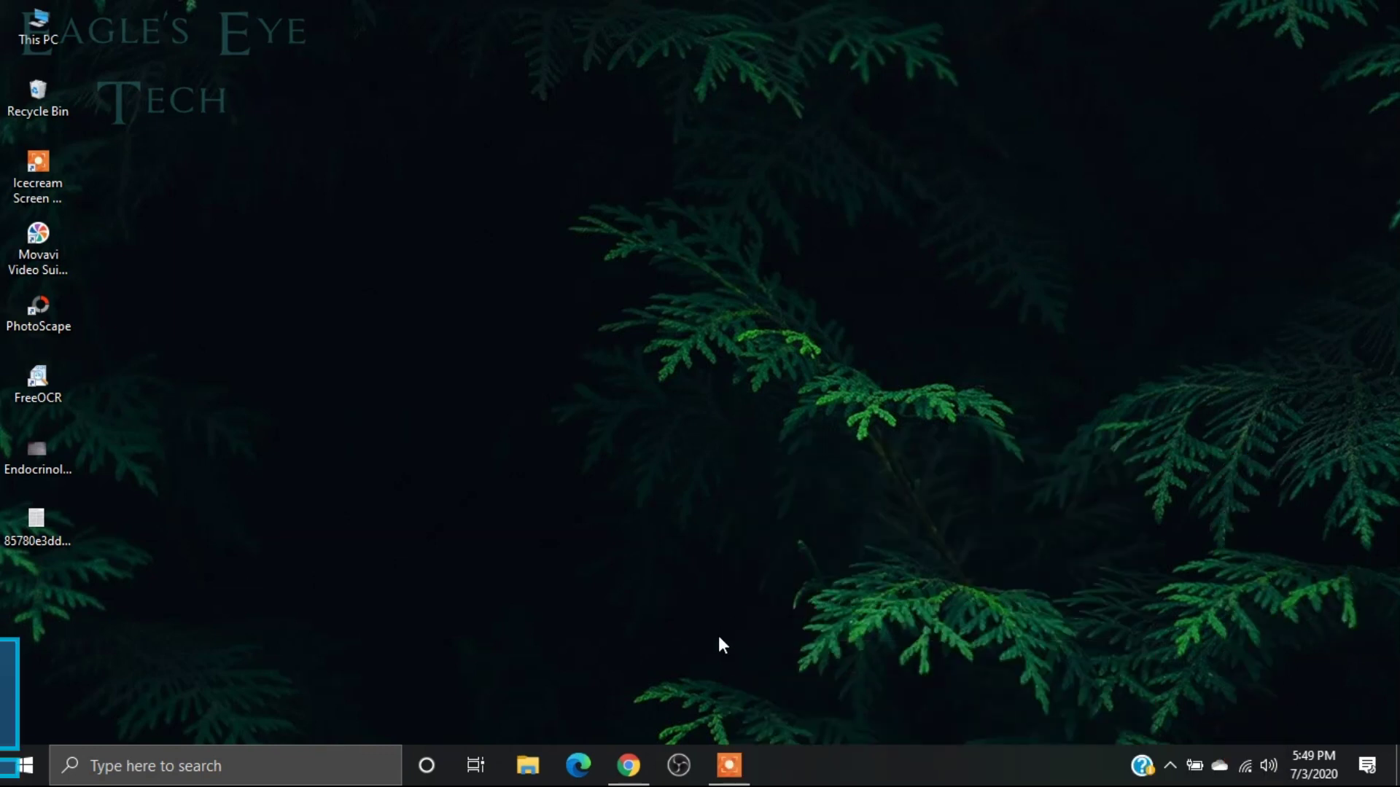
Bring up Chrome showing the Google search results for 'google drive'
{"action": "left_click", "coordinate": [643, 773]}
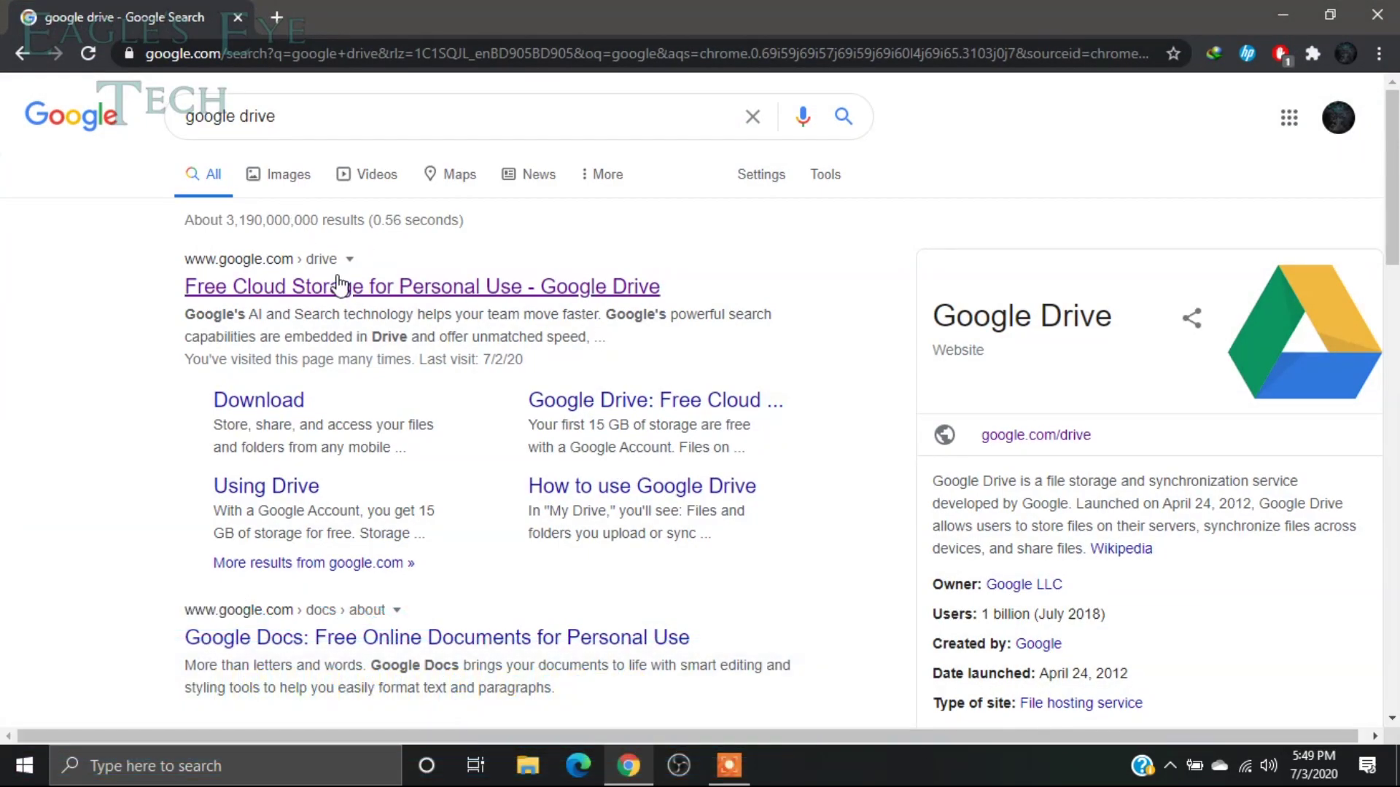
Open My Drive from the Google Drive result, start a file upload, then show the desktop
{"action": "left_click", "coordinate": [340, 288]}
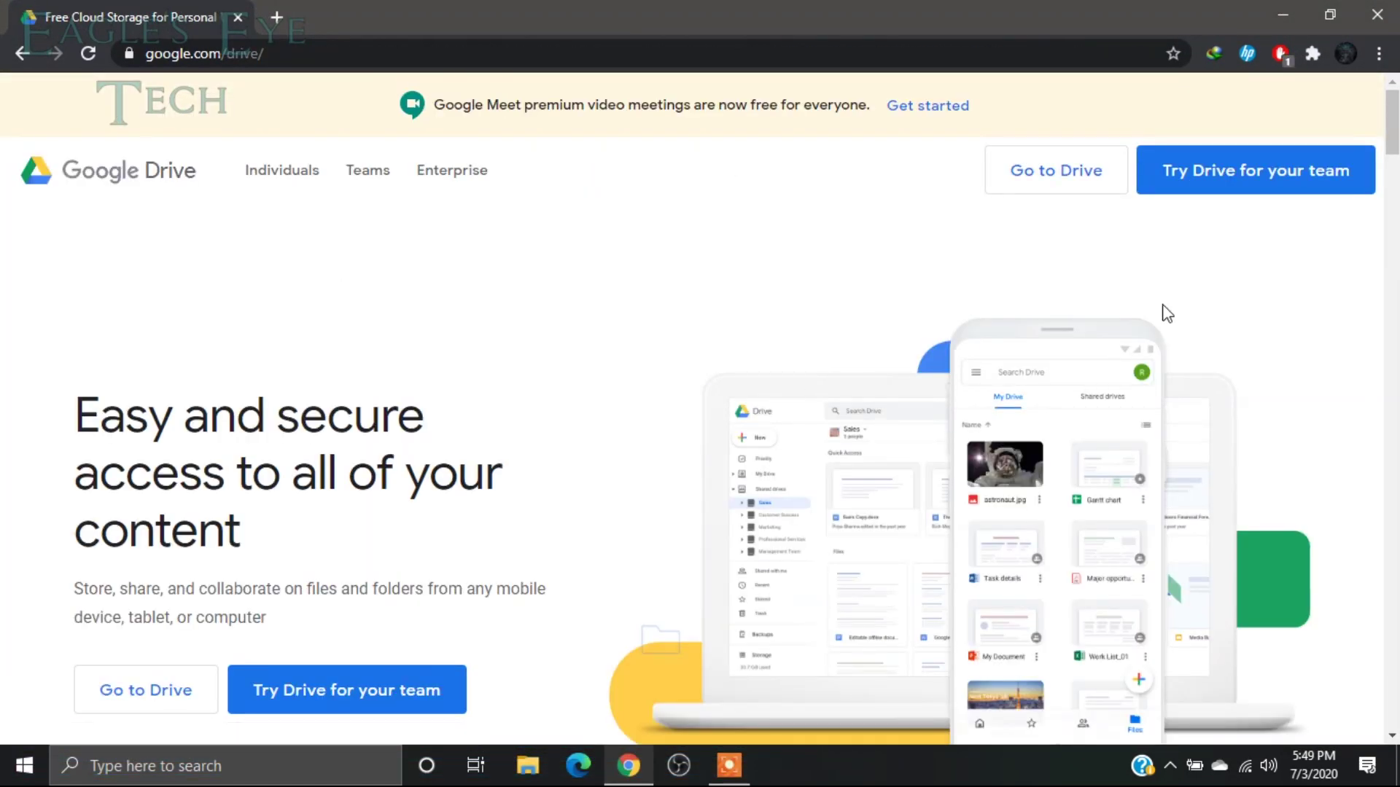
{"action": "left_click", "coordinate": [1066, 176]}
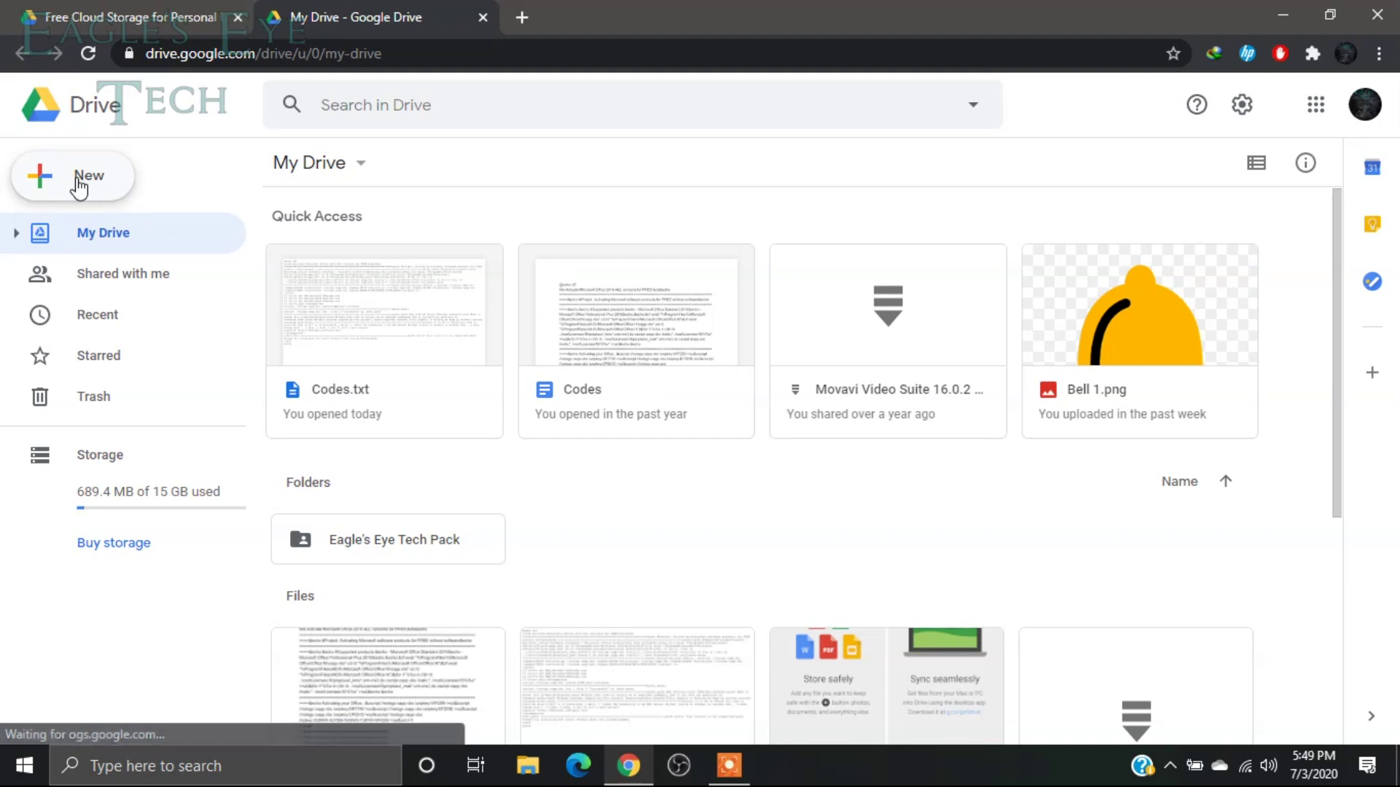
{"action": "left_click", "coordinate": [78, 184]}
{"action": "left_click", "coordinate": [124, 233]}
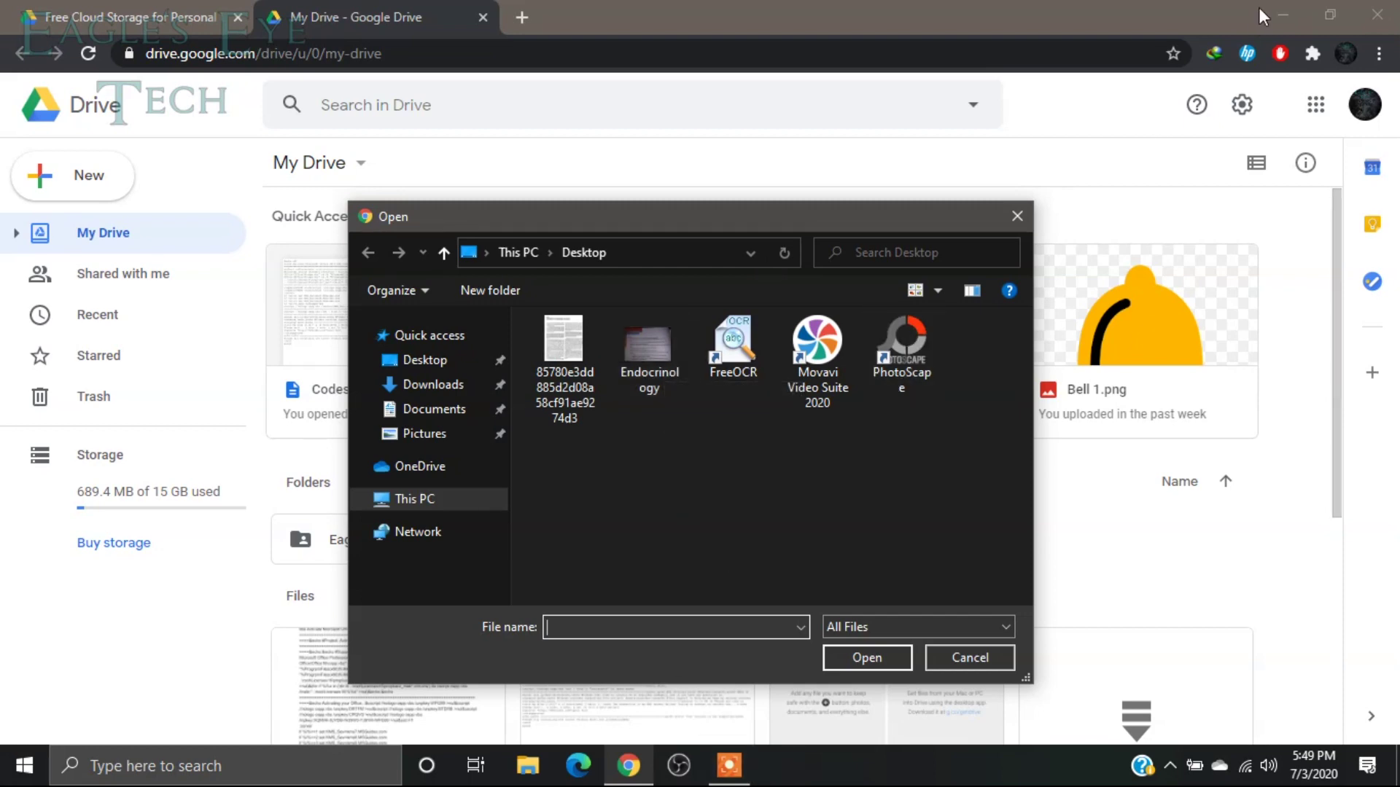
{"action": "key", "text": "super+d"}
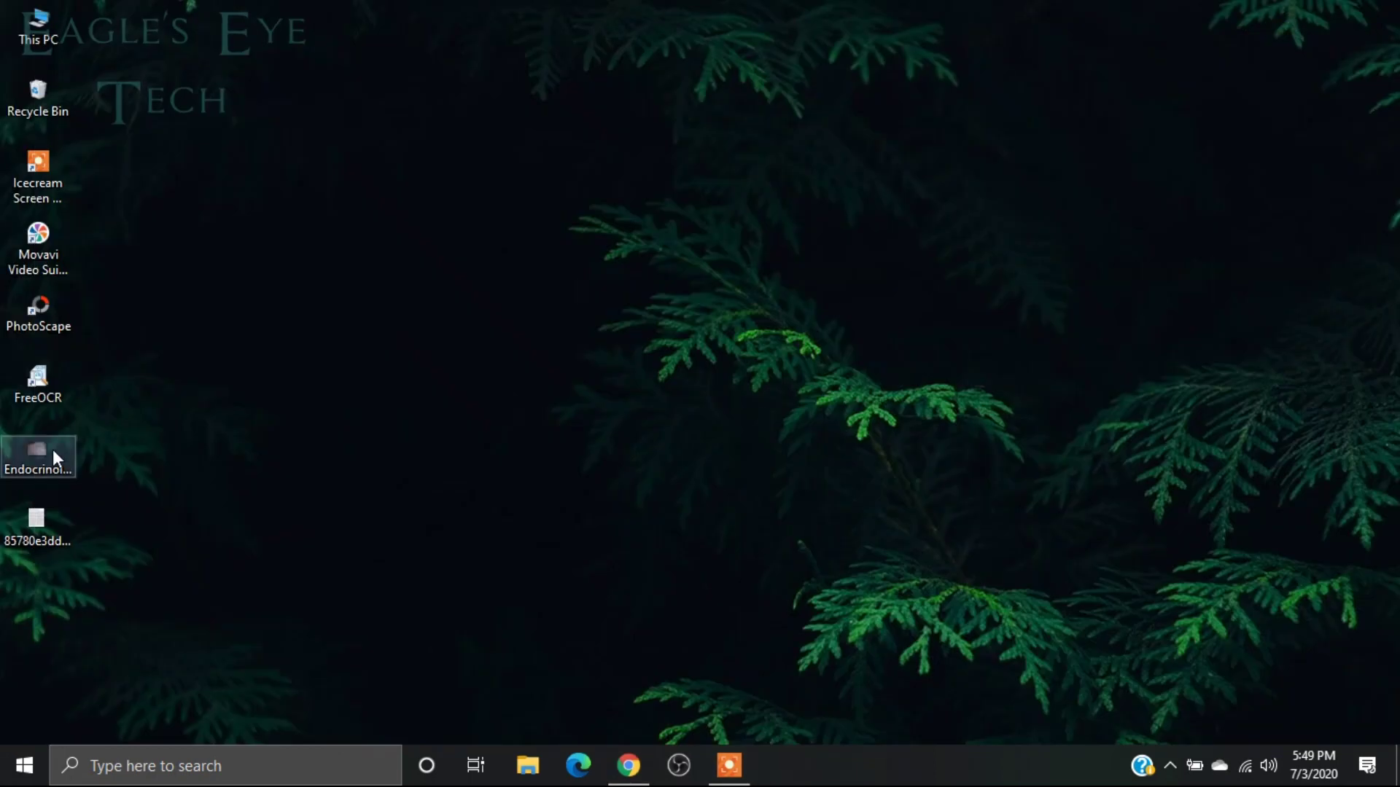
View Endocrinology.jpg in Photos, then return to My Drive in Chrome
{"action": "double_click", "coordinate": [51, 453]}
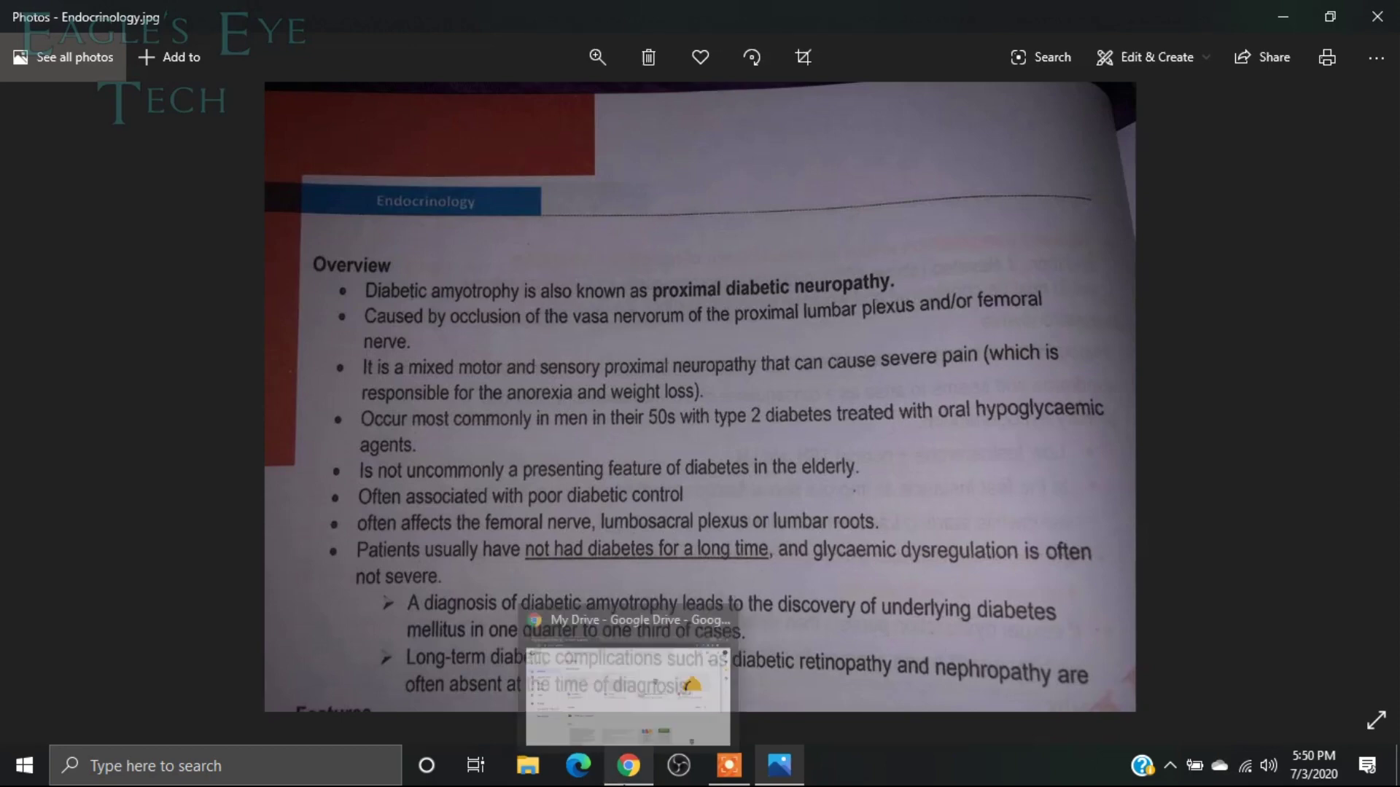
{"action": "left_click", "coordinate": [629, 765]}
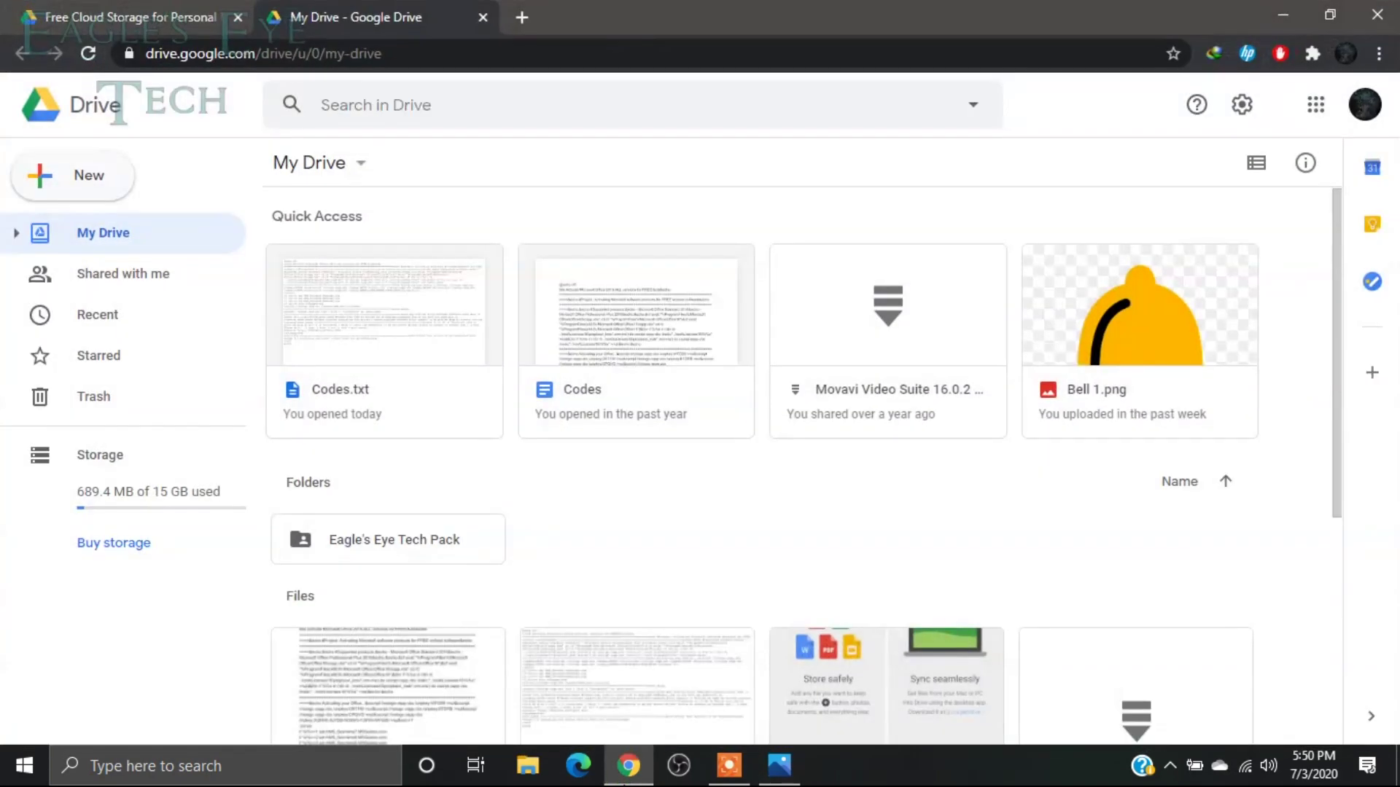
Upload Endocrinology.jpg from the desktop to My Drive and find it among the Files
{"action": "left_click", "coordinate": [86, 191]}
{"action": "left_click", "coordinate": [113, 230]}
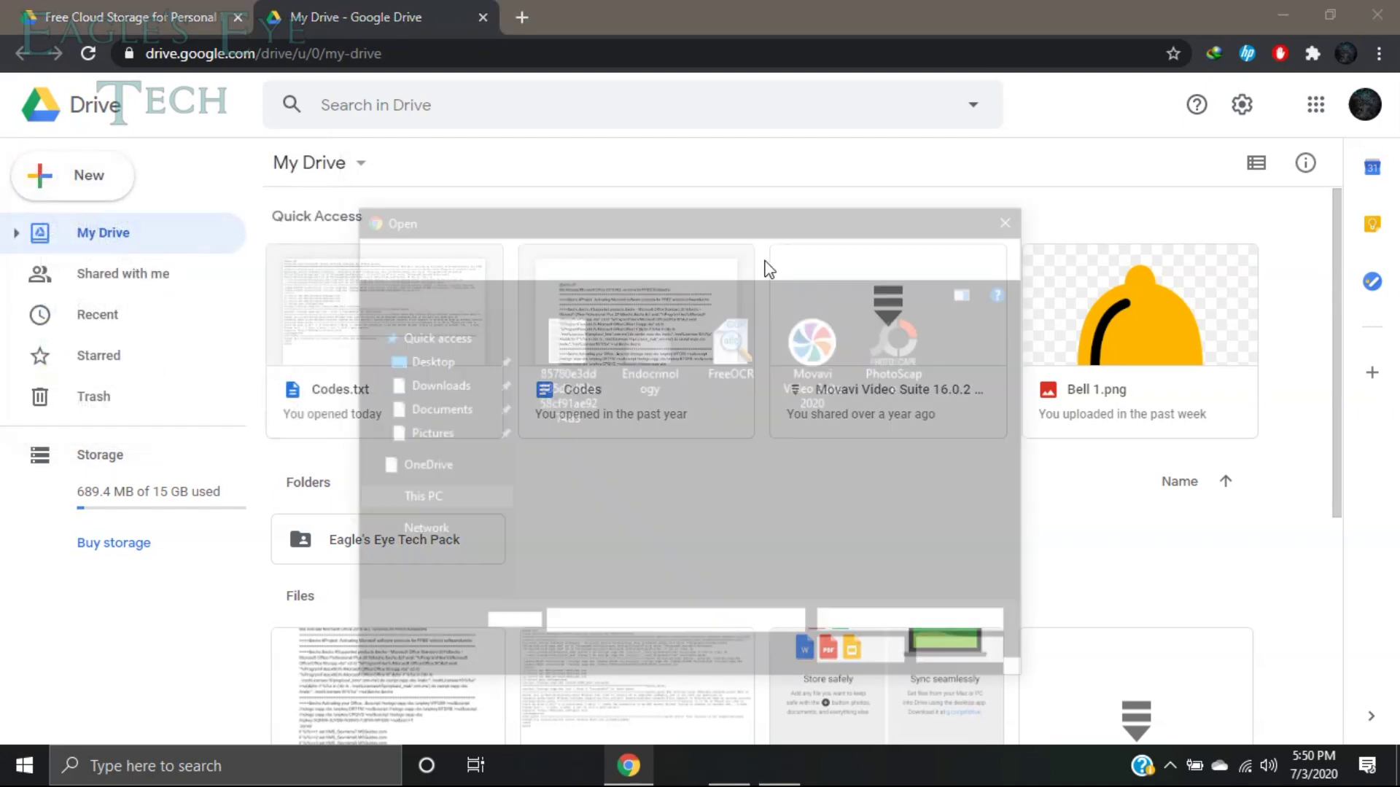
{"action": "double_click", "coordinate": [647, 381]}
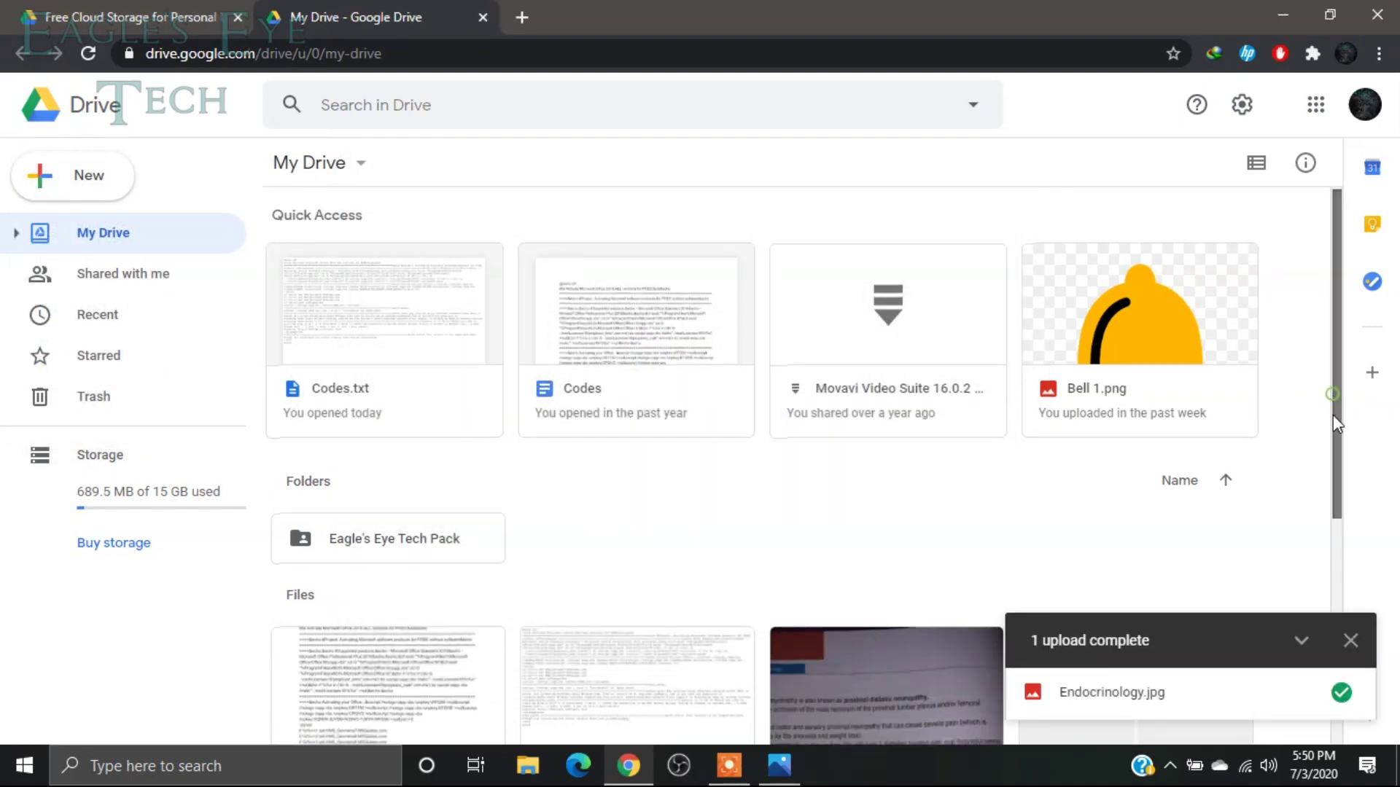
{"action": "scroll", "coordinate": [1333, 414], "scroll_direction": "down", "scroll_amount": 3}
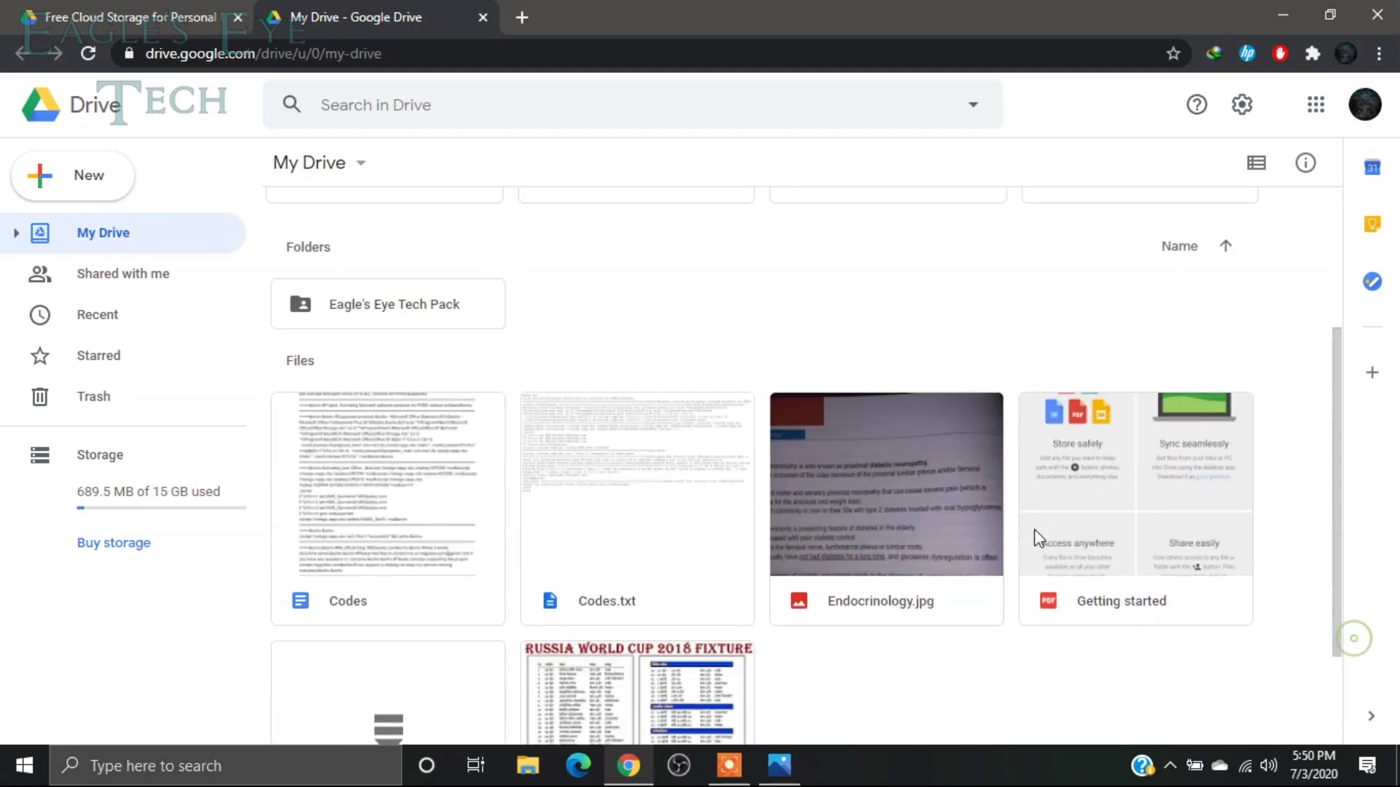
{"action": "right_click", "coordinate": [858, 489]}
Open Endocrinology.jpg with Google Docs to extract its text
{"action": "mouse_move", "coordinate": [1111, 277]}
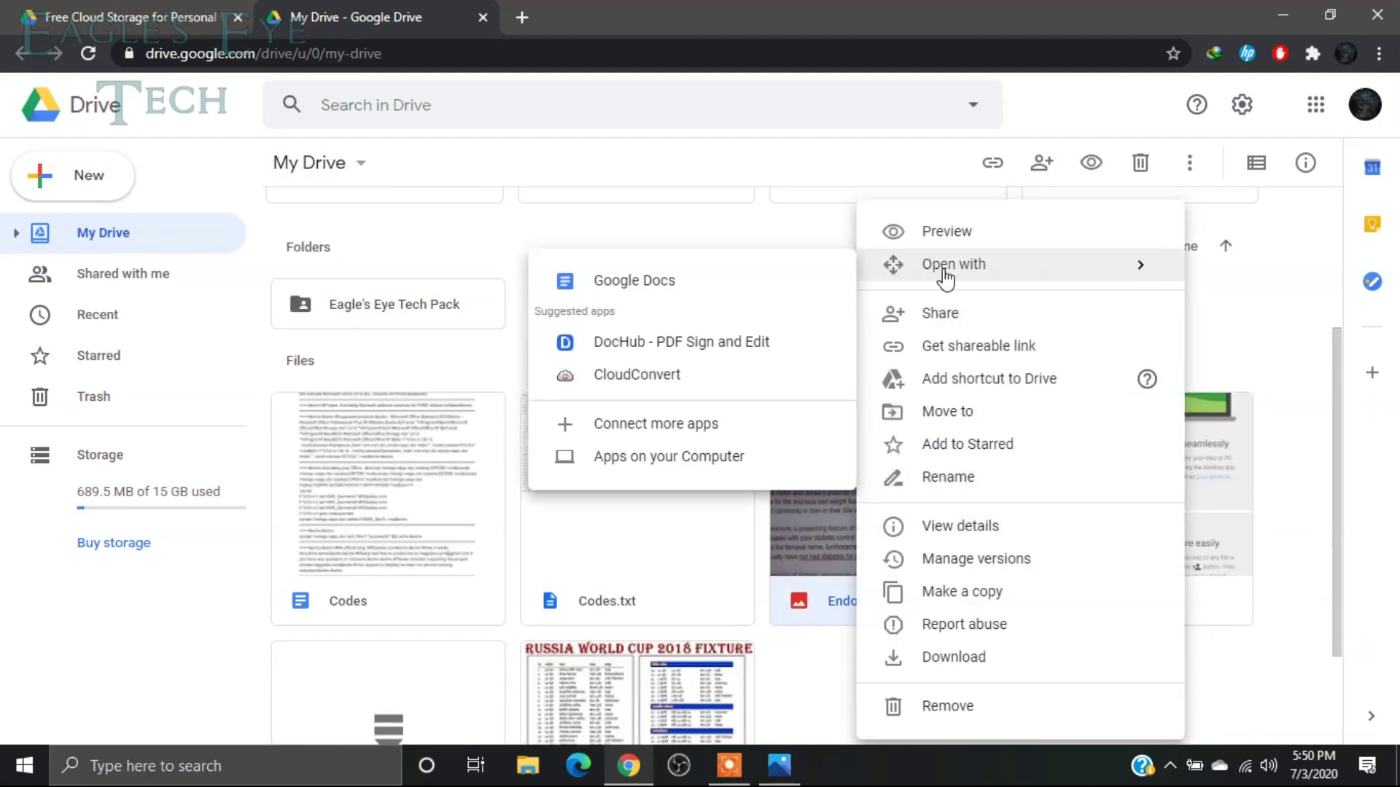
{"action": "left_click", "coordinate": [780, 276]}
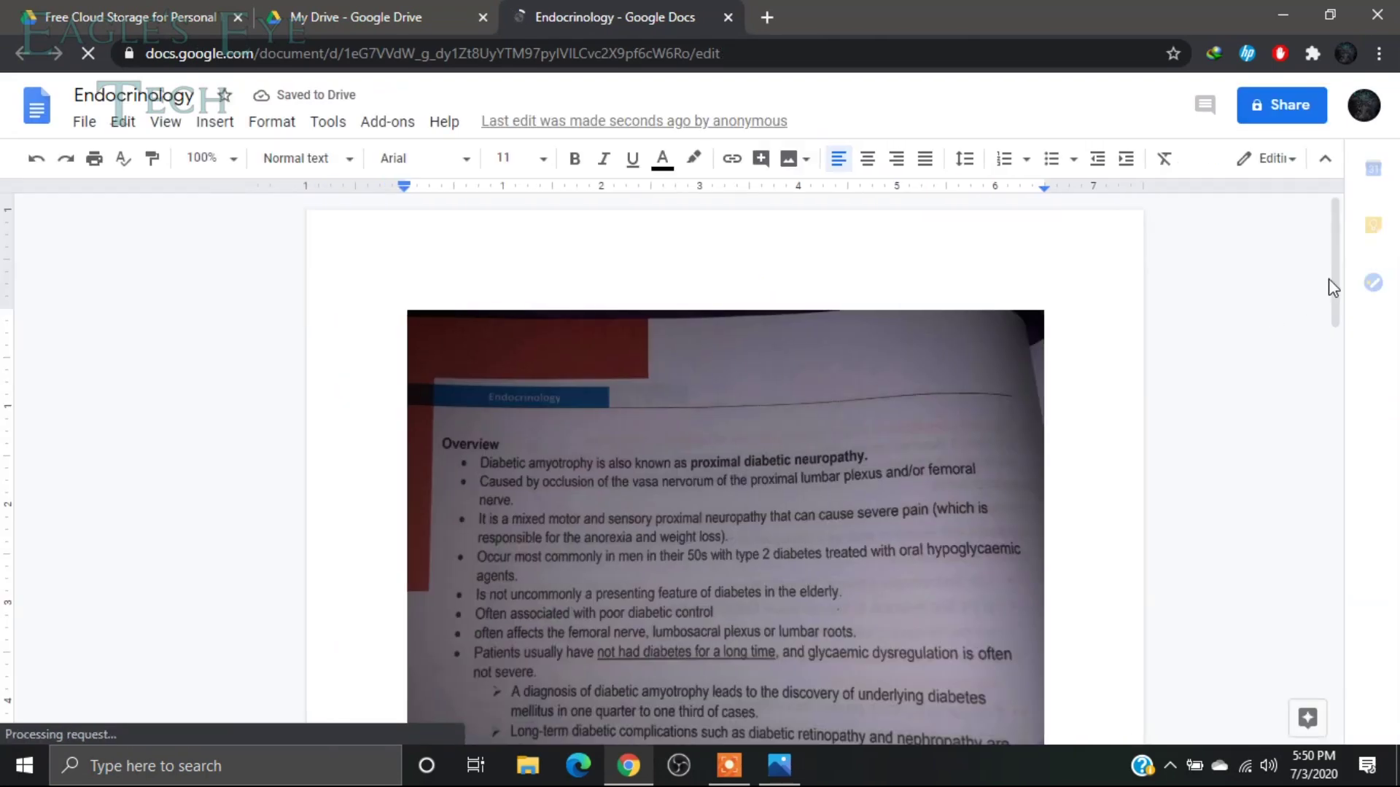
{"action": "left_click_drag", "start_coordinate": [1340, 293], "coordinate": [1344, 397]}
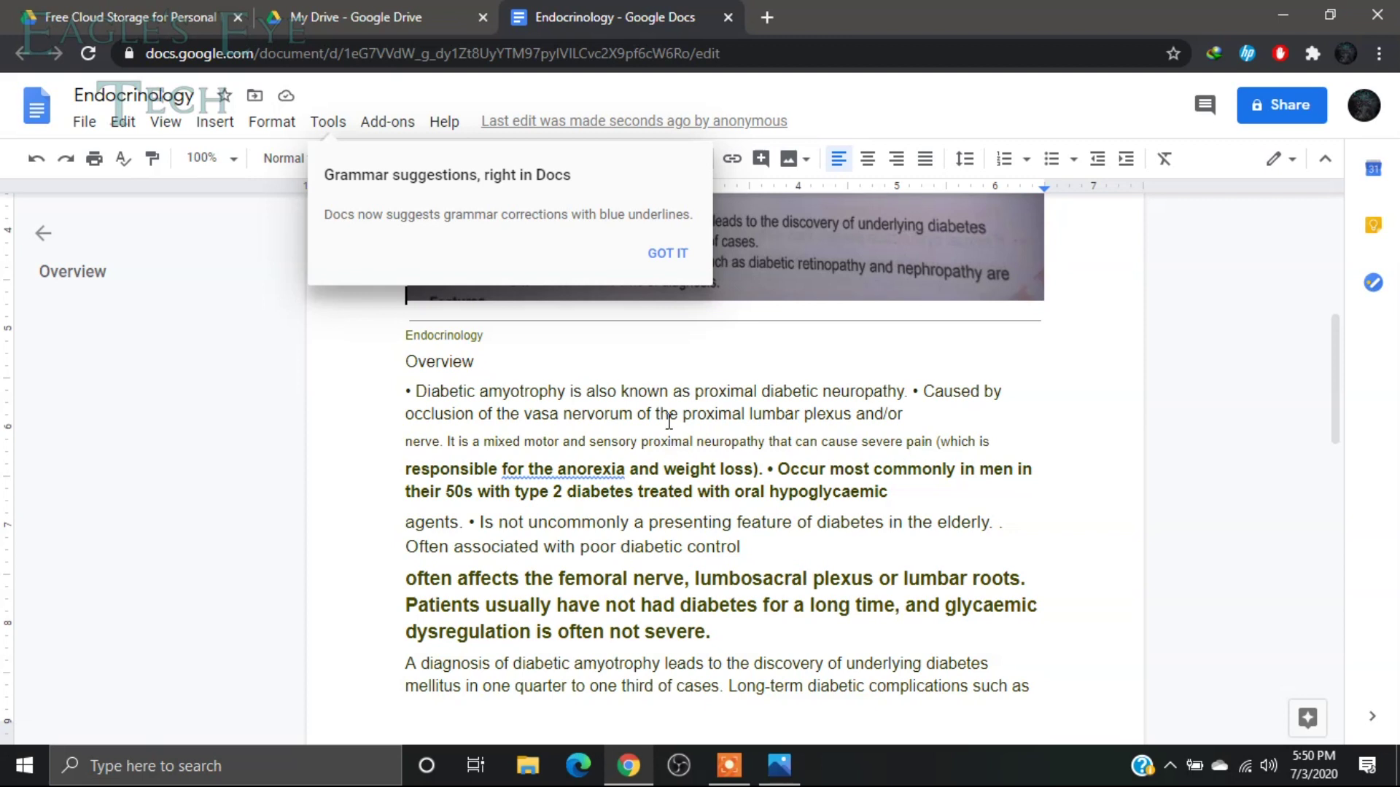
Move the 'Occur' and 'Is not uncommonly' bullets onto their own lines and unbold the Occur sentence
{"action": "left_click", "coordinate": [769, 469]}
{"action": "key", "text": "Return"}
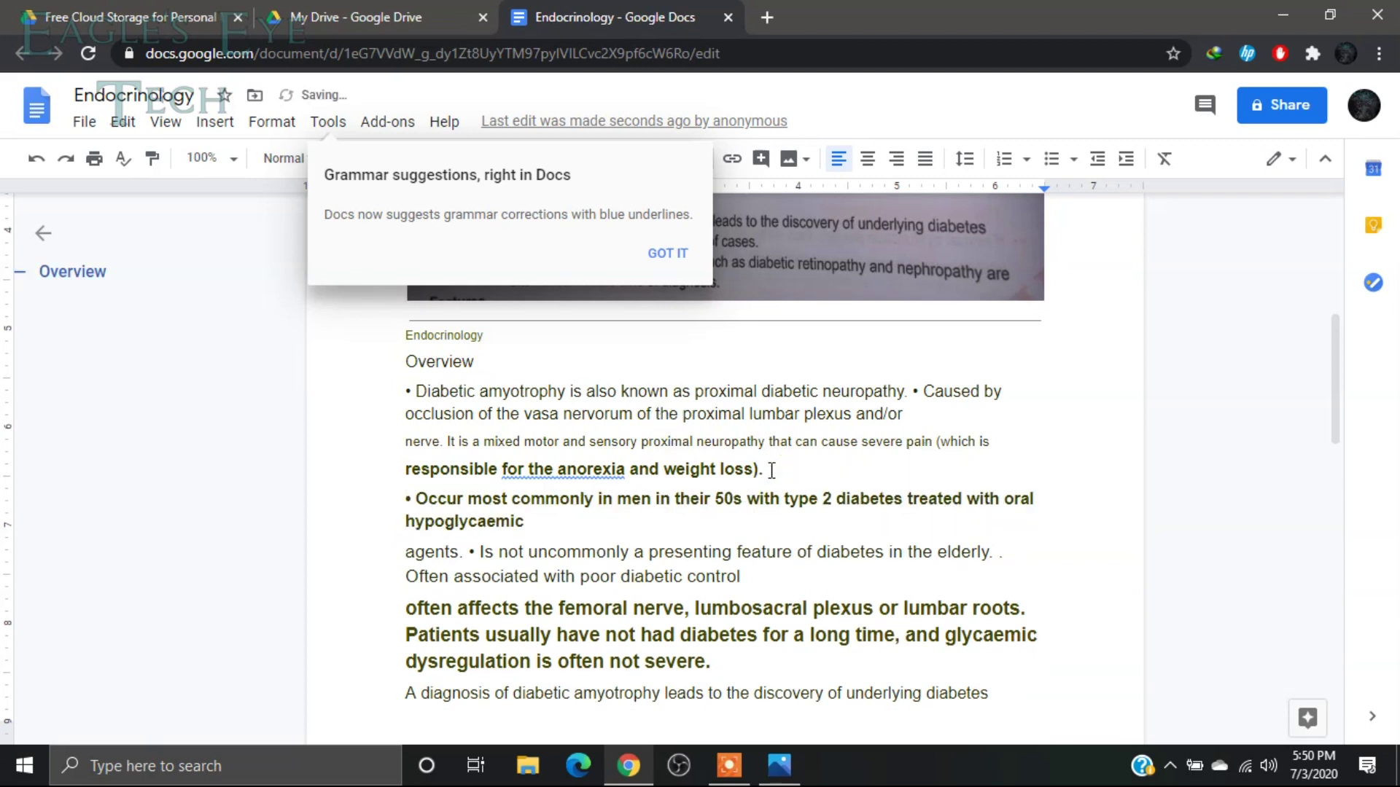
{"action": "left_click", "coordinate": [469, 552]}
{"action": "key", "text": "Return"}
{"action": "left_click_drag", "start_coordinate": [417, 500], "coordinate": [526, 519]}
{"action": "key", "text": "ctrl+b"}
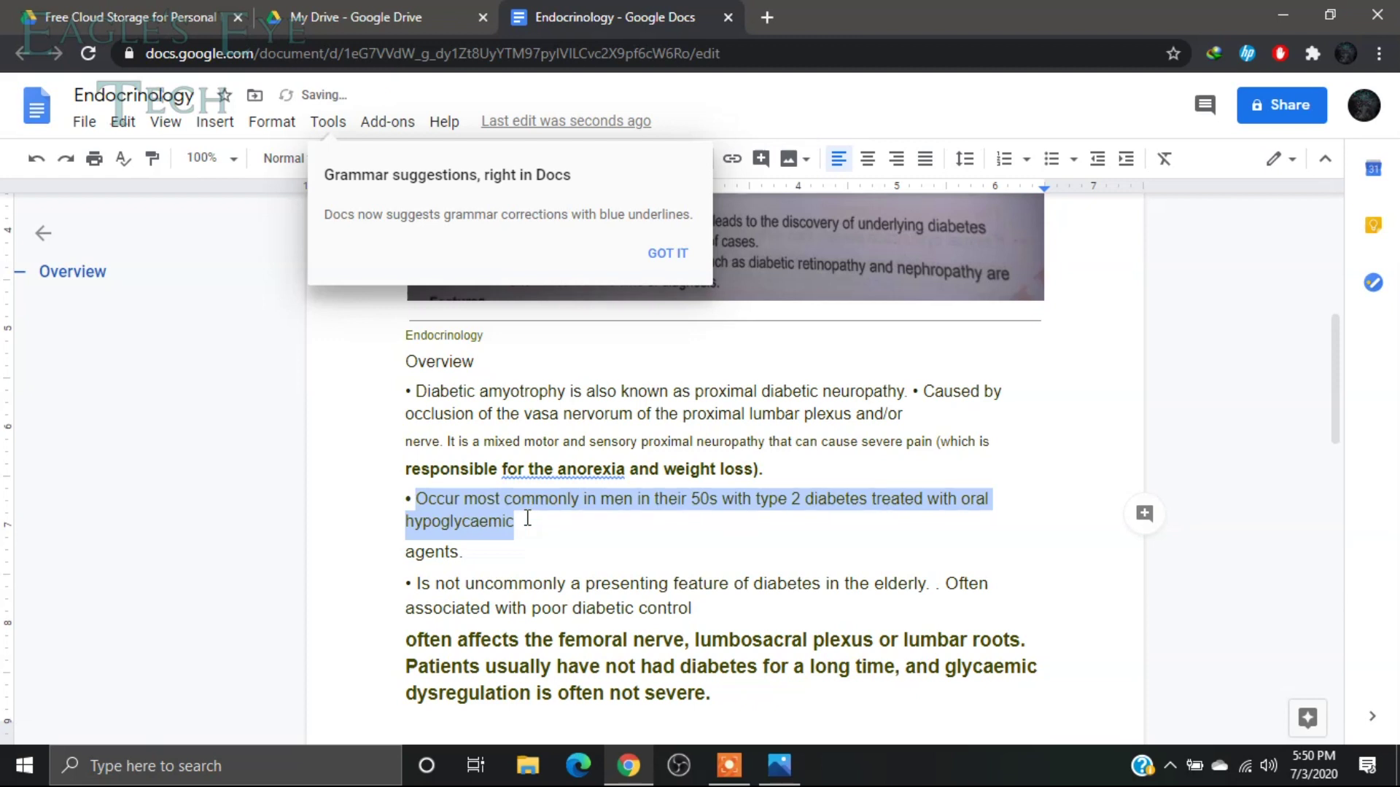
{"action": "left_click", "coordinate": [565, 546]}
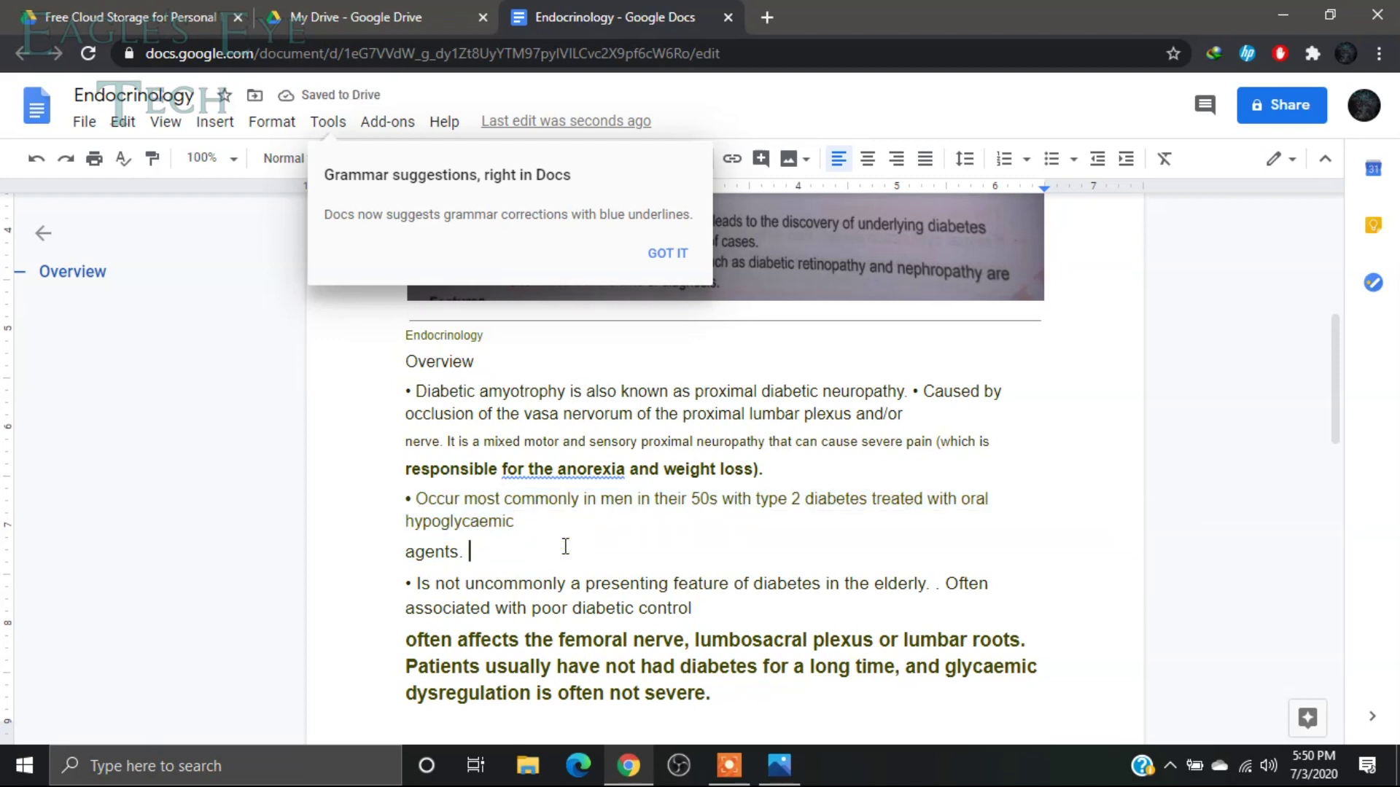
{"action": "left_click", "coordinate": [668, 253]}
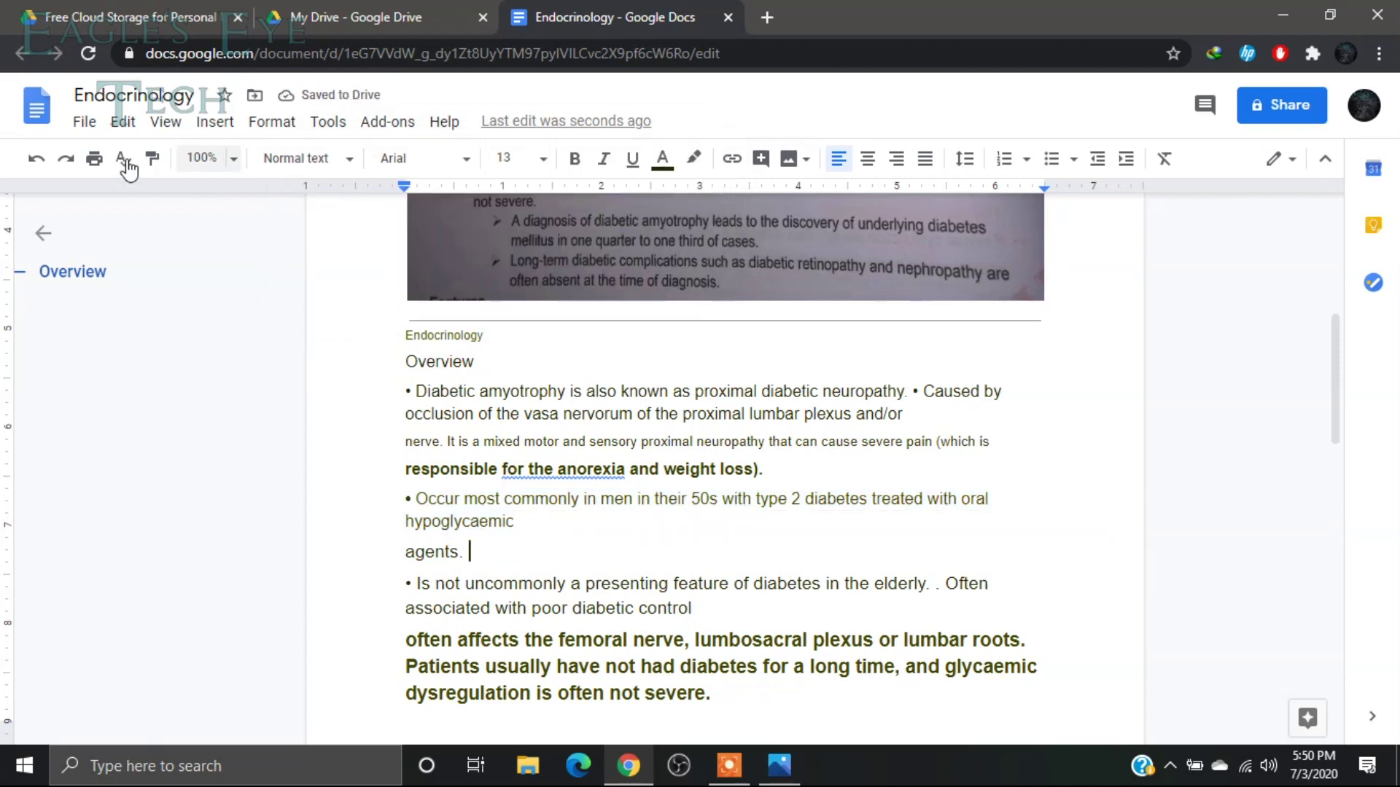
Download the document as Microsoft Word (.docx)
{"action": "left_click", "coordinate": [85, 122]}
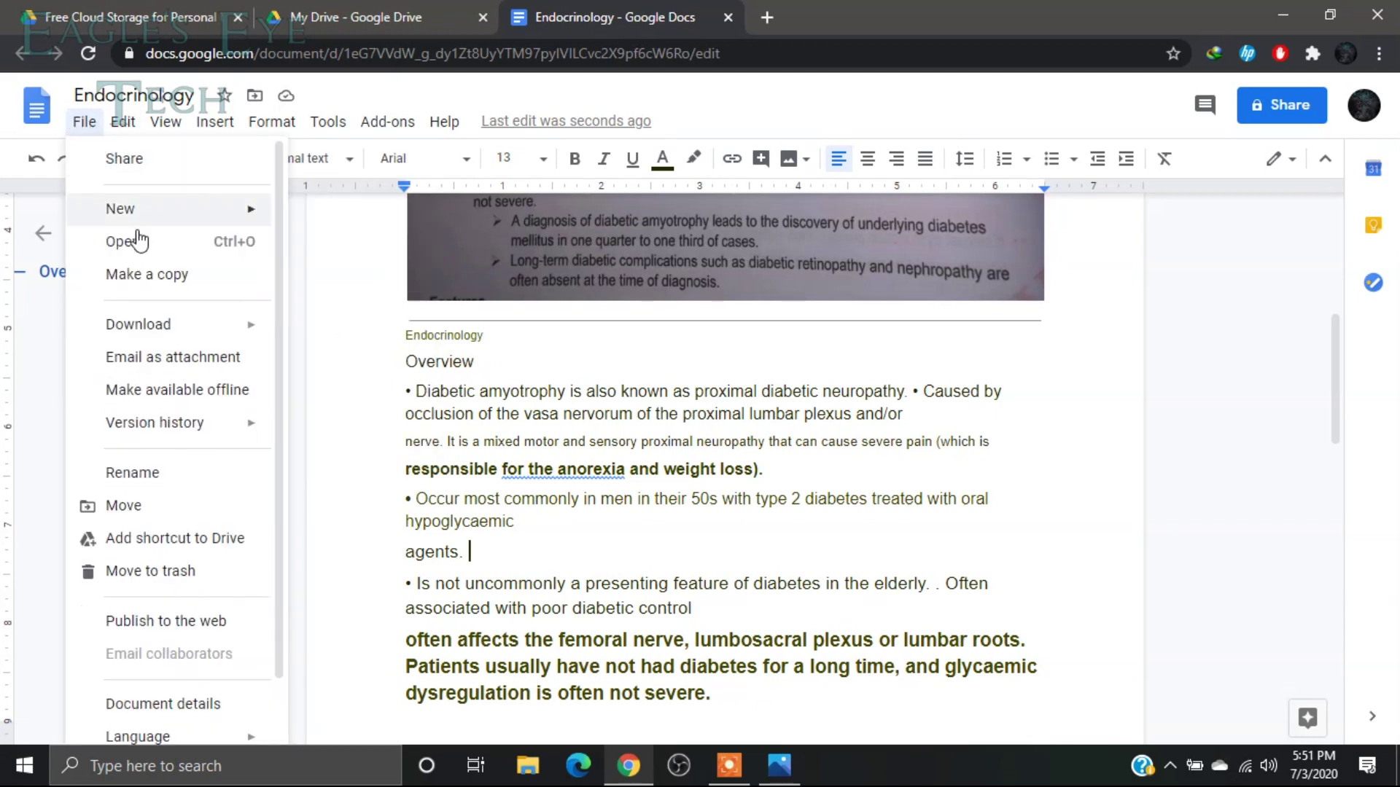
{"action": "mouse_move", "coordinate": [215, 332]}
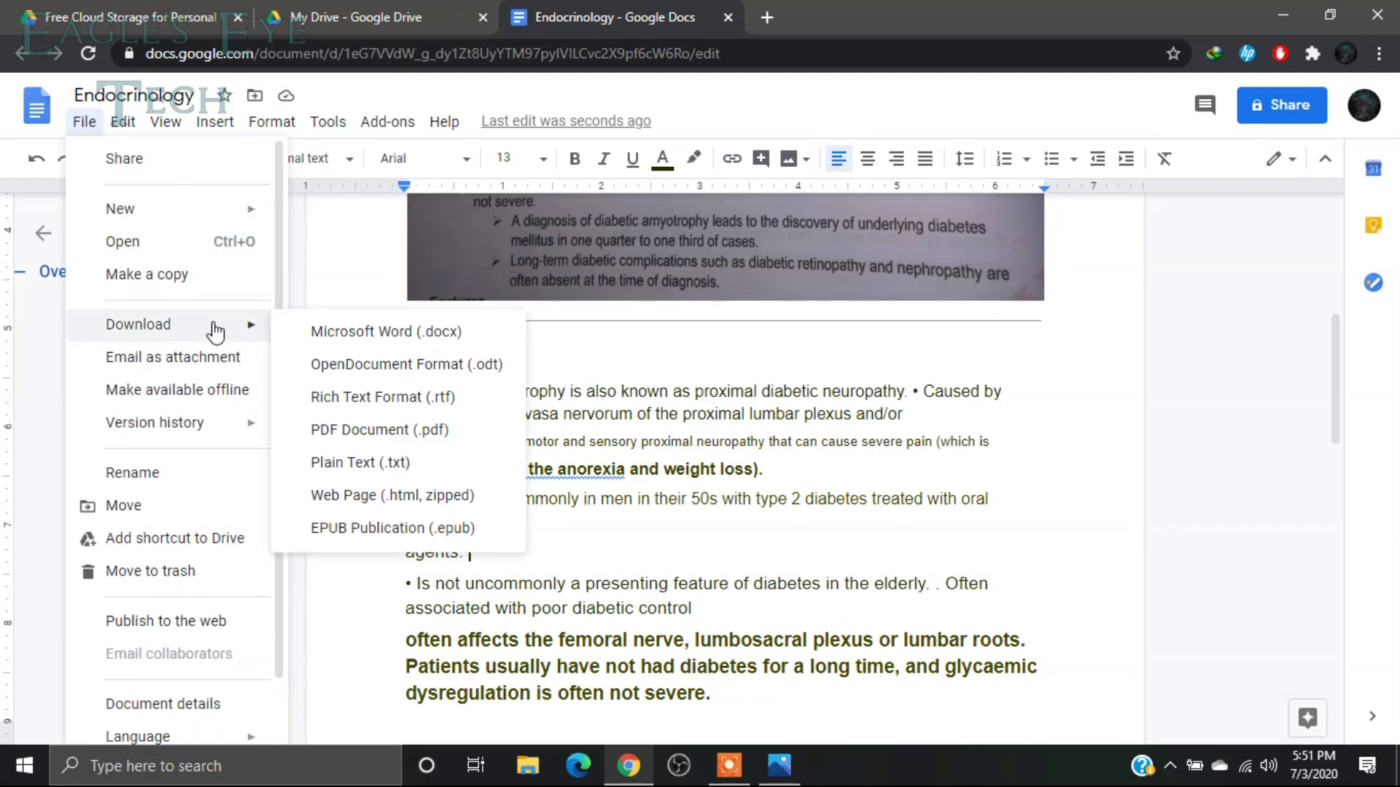
{"action": "left_click", "coordinate": [339, 333]}
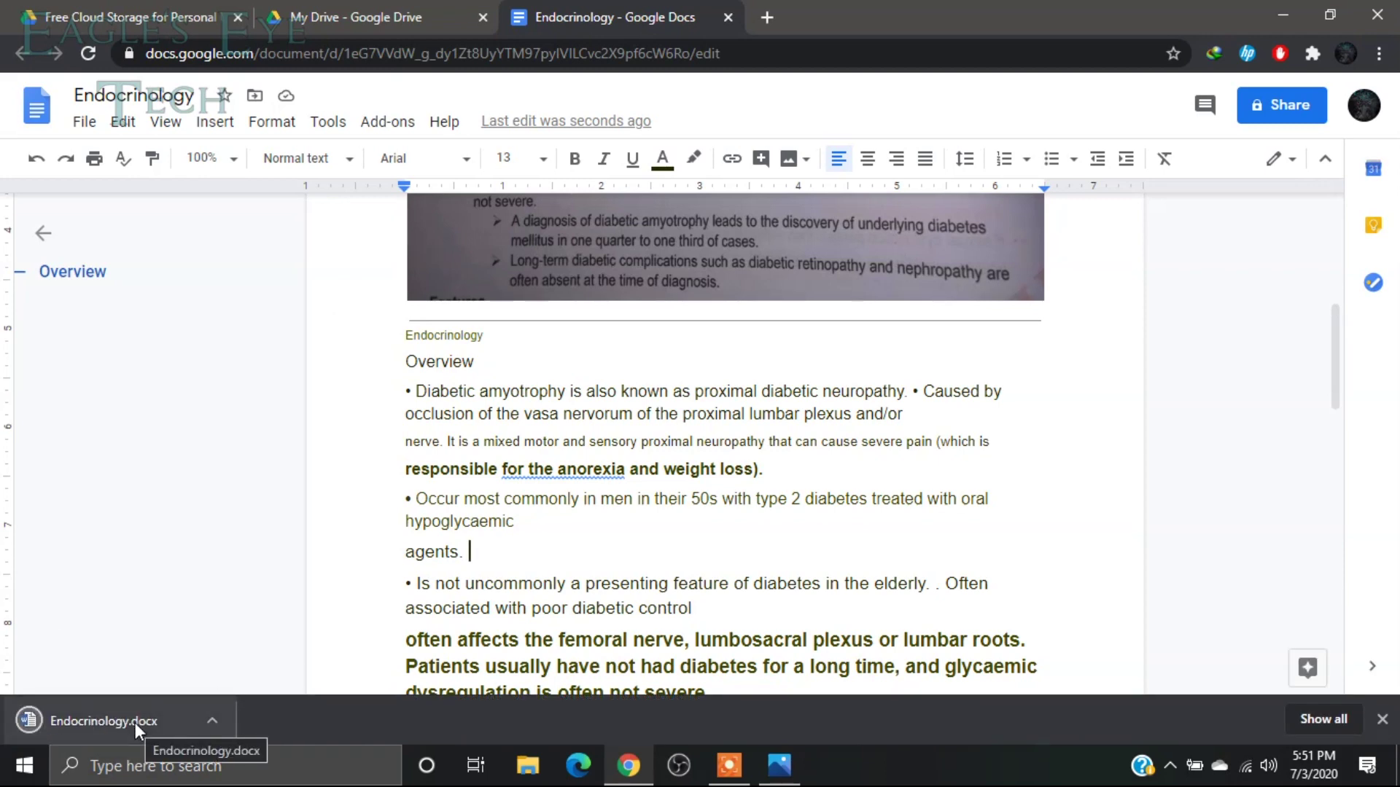
Open Endocrinology.docx in Word with editing enabled and unbold the 'often affects…not severe' paragraph
{"action": "left_click", "coordinate": [134, 723]}
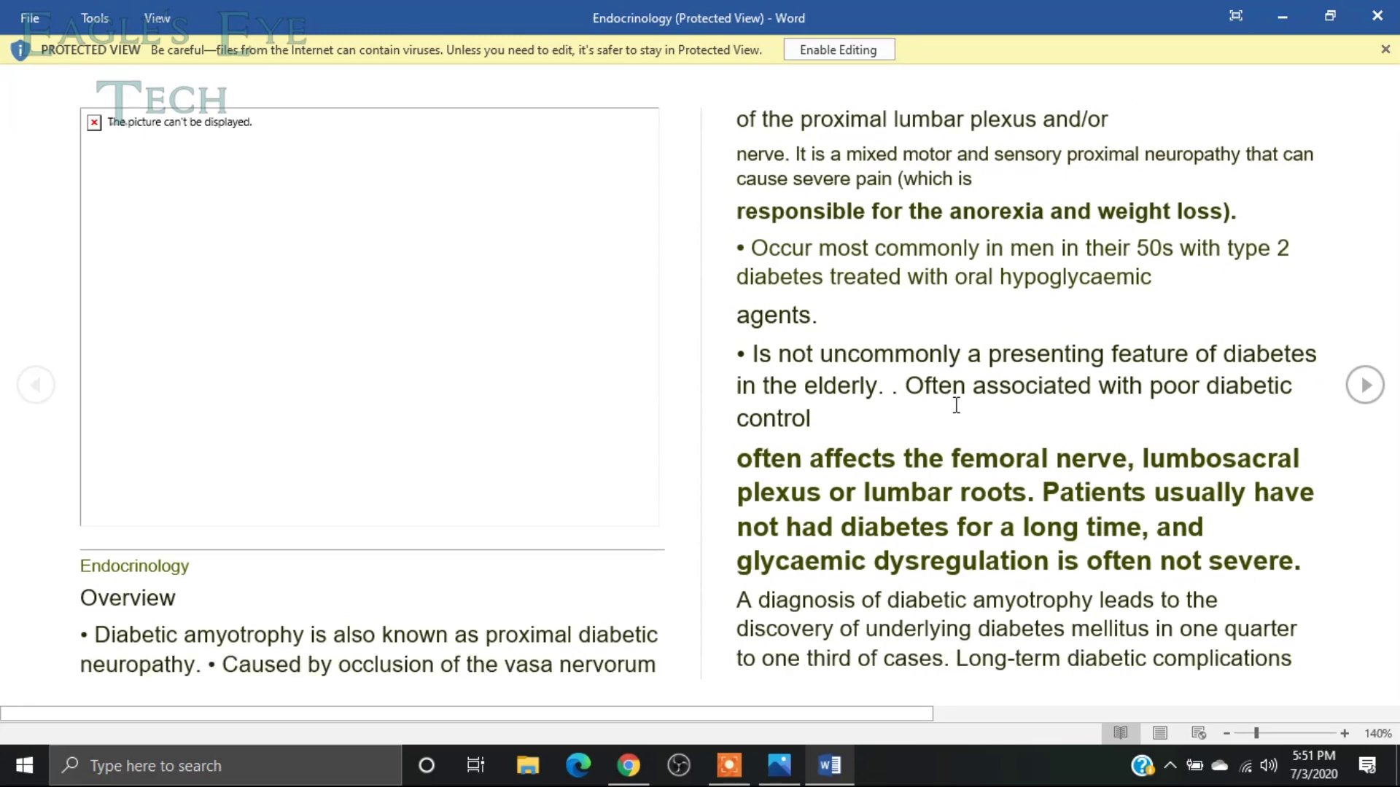
{"action": "left_click", "coordinate": [831, 51]}
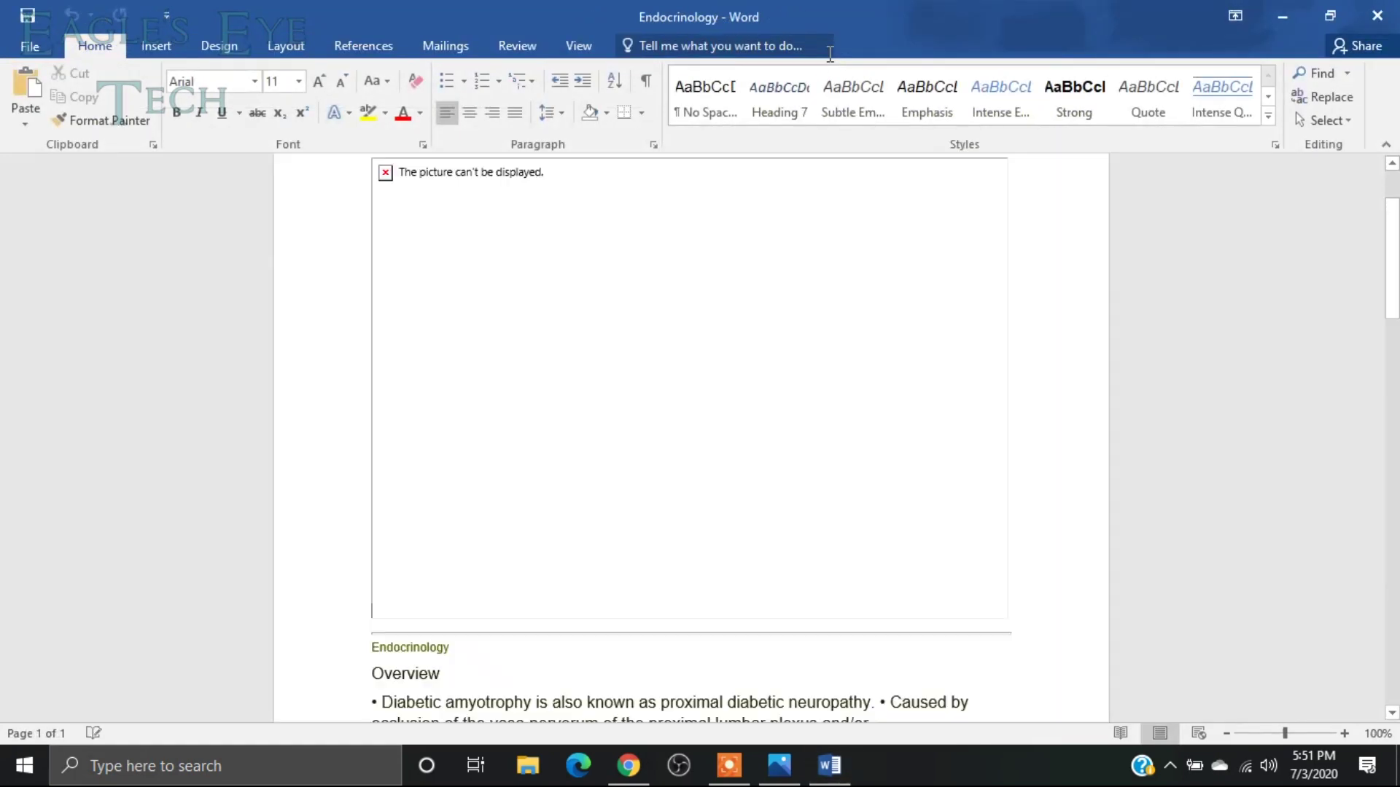
{"action": "scroll", "coordinate": [1375, 484], "scroll_direction": "down", "scroll_amount": 10}
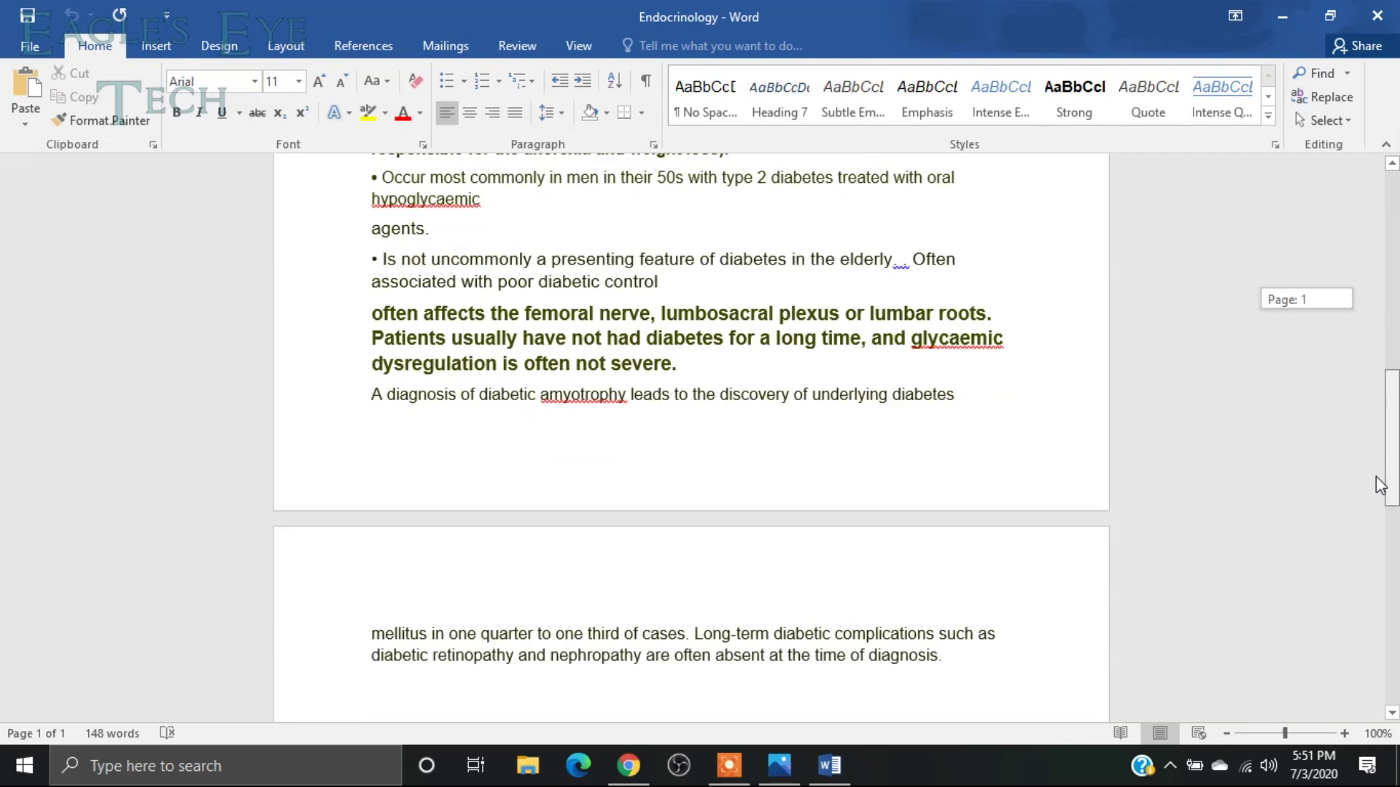
{"action": "left_click_drag", "start_coordinate": [1381, 484], "coordinate": [1360, 397]}
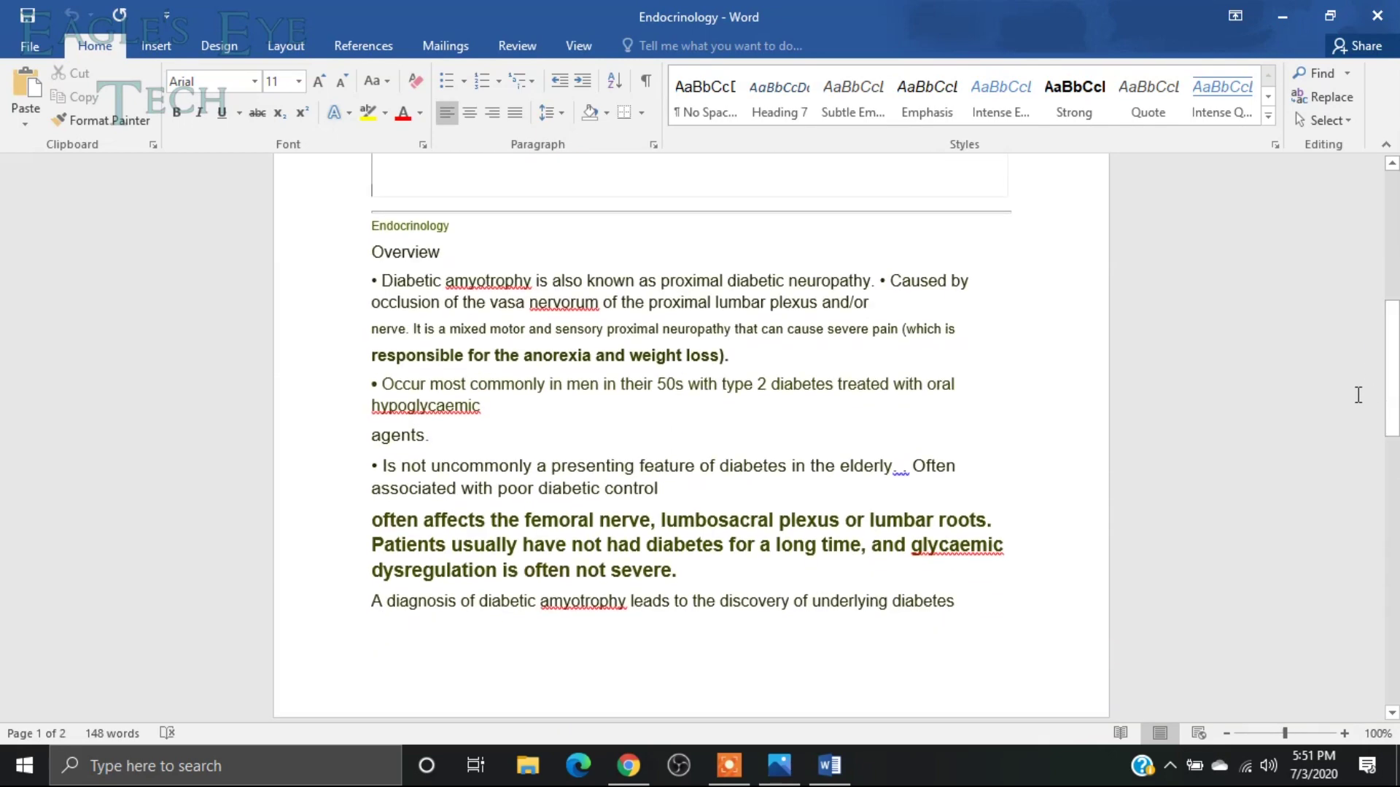
{"action": "left_click", "coordinate": [369, 520]}
{"action": "left_click_drag", "start_coordinate": [371, 521], "coordinate": [693, 571]}
{"action": "key", "text": "ctrl+b"}
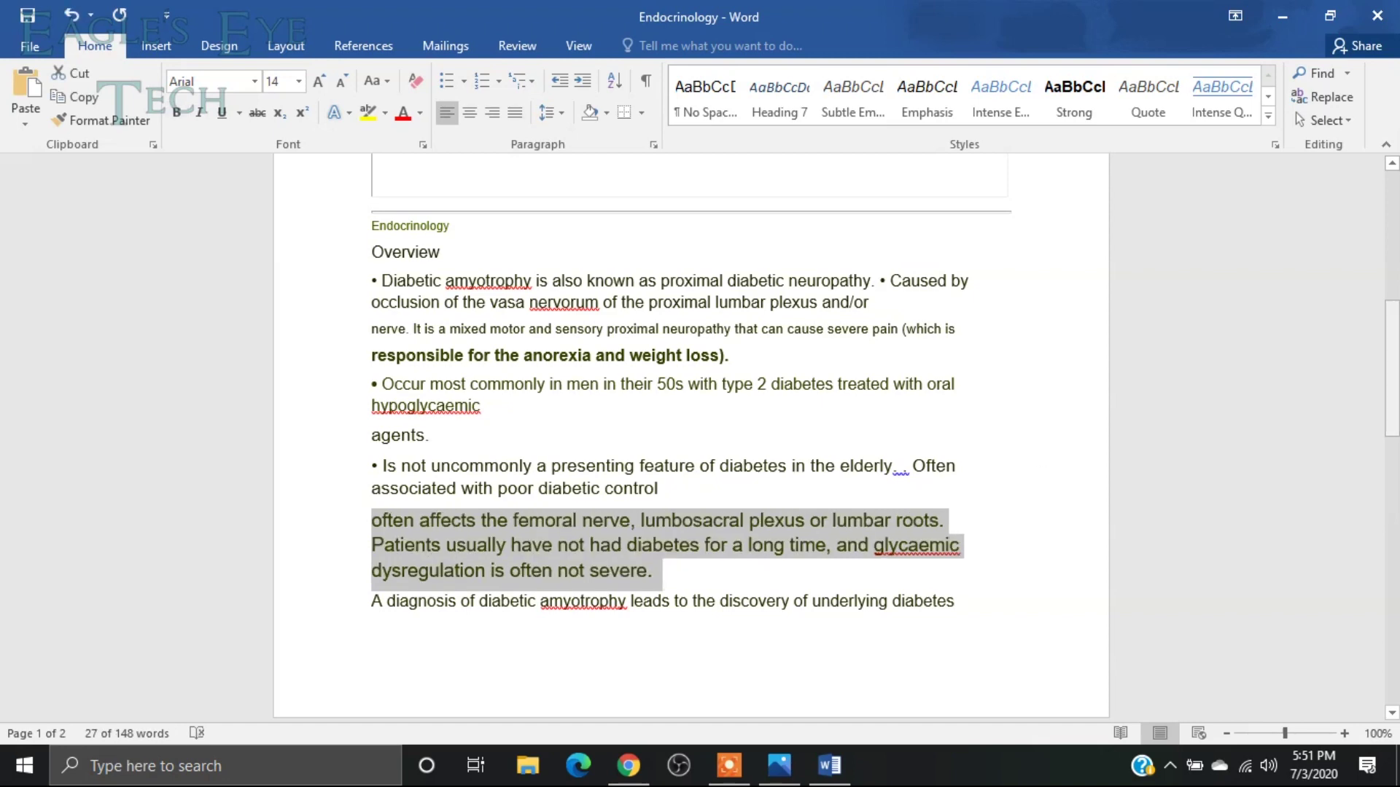
Delete the broken picture and the horizontal line above Endocrinology
{"action": "left_click_drag", "start_coordinate": [1391, 368], "coordinate": [1392, 260]}
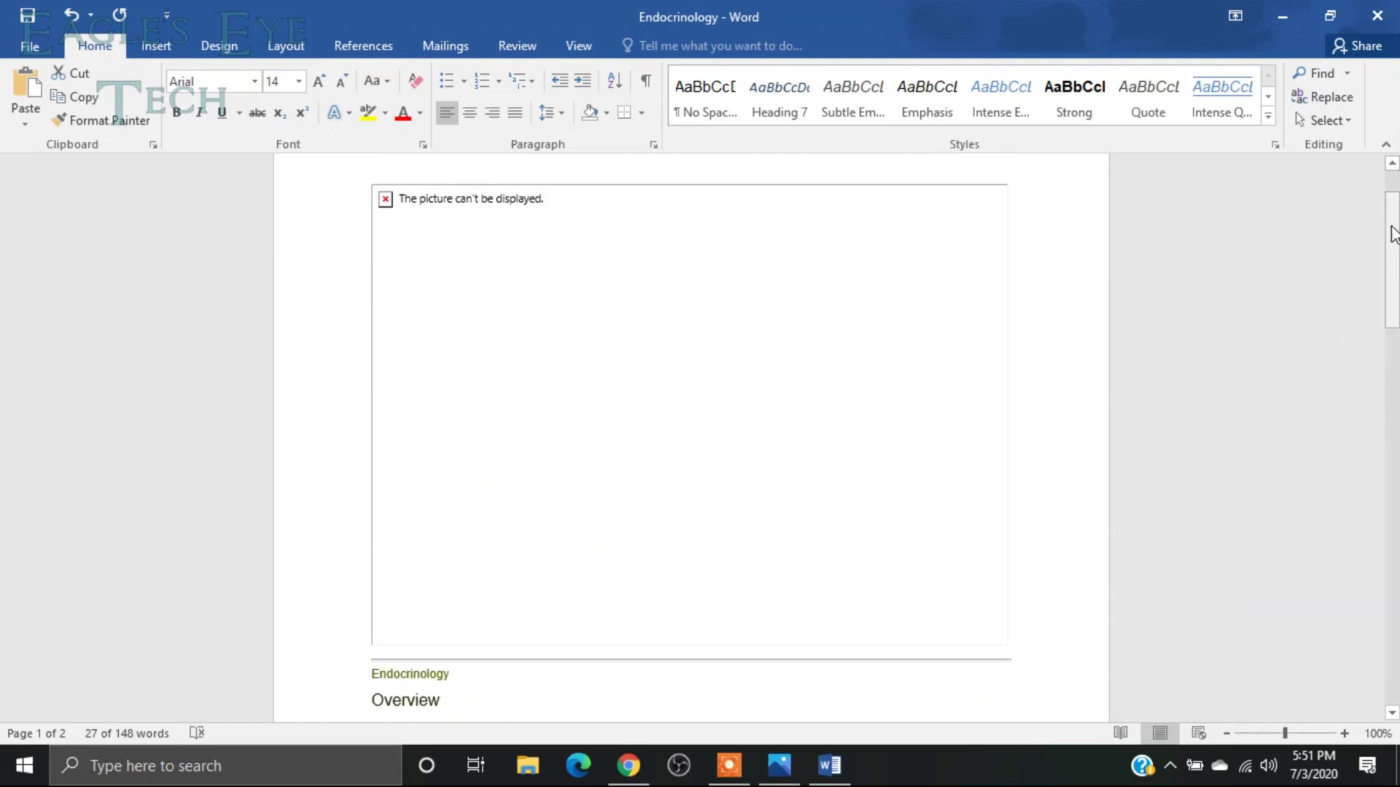
{"action": "left_click", "coordinate": [384, 200]}
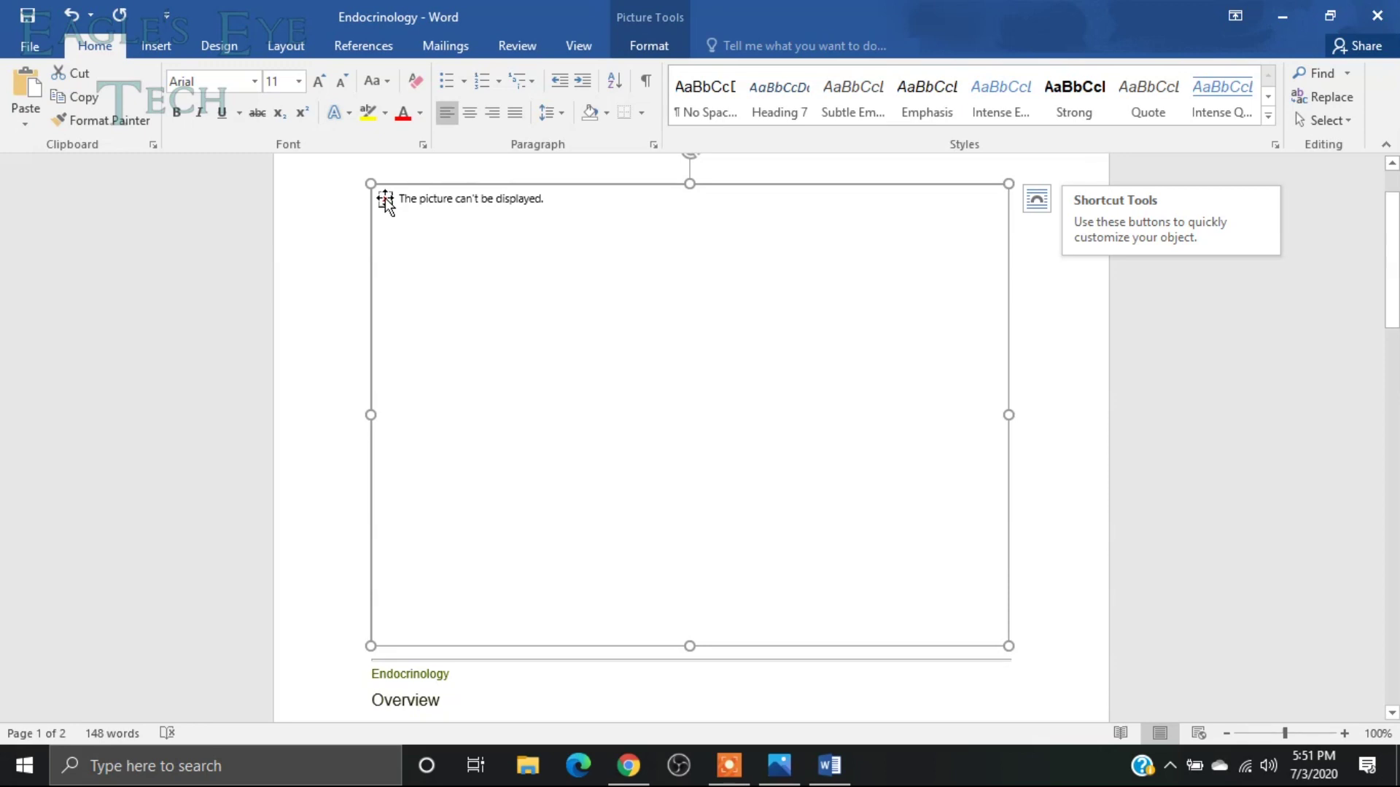
{"action": "key", "text": "Delete"}
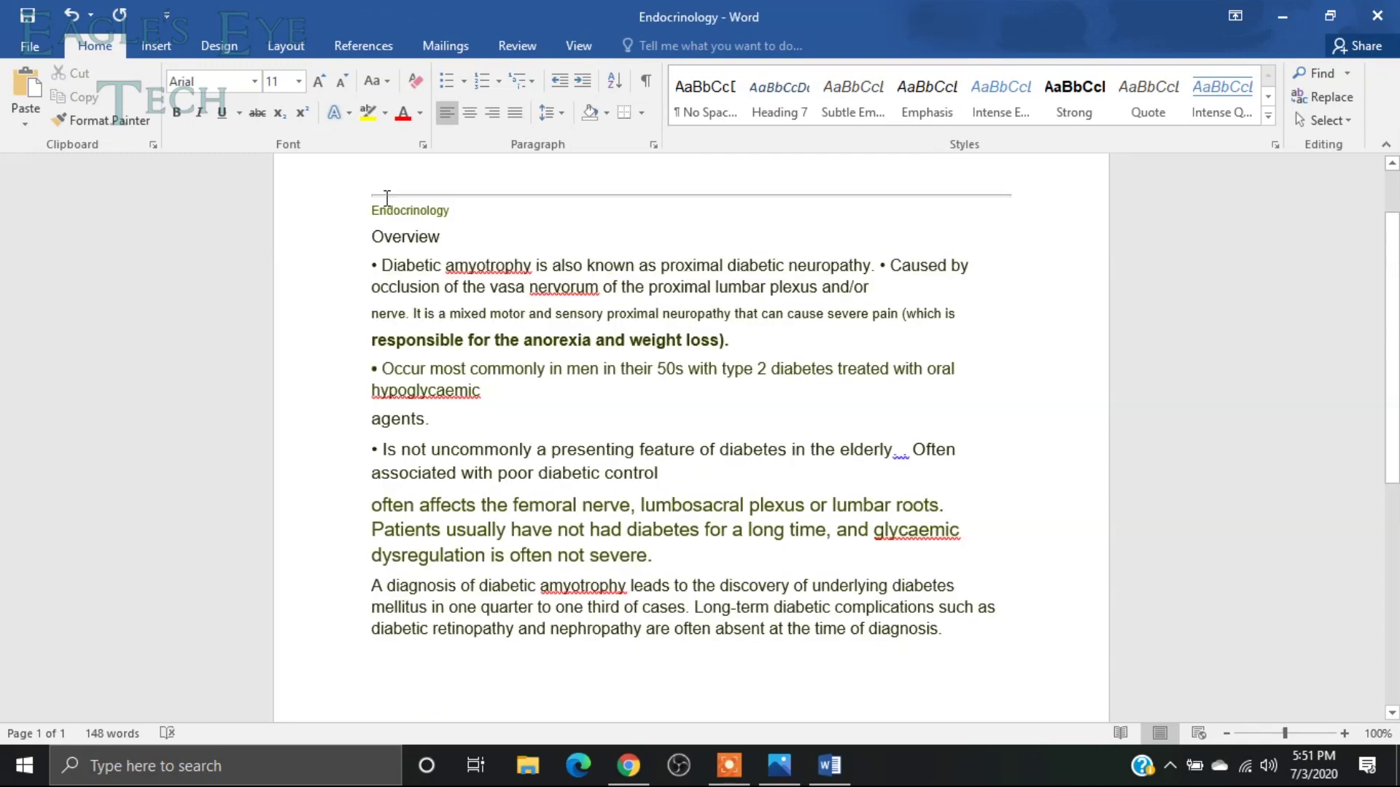
{"action": "left_click", "coordinate": [385, 196]}
{"action": "key", "text": "Delete"}
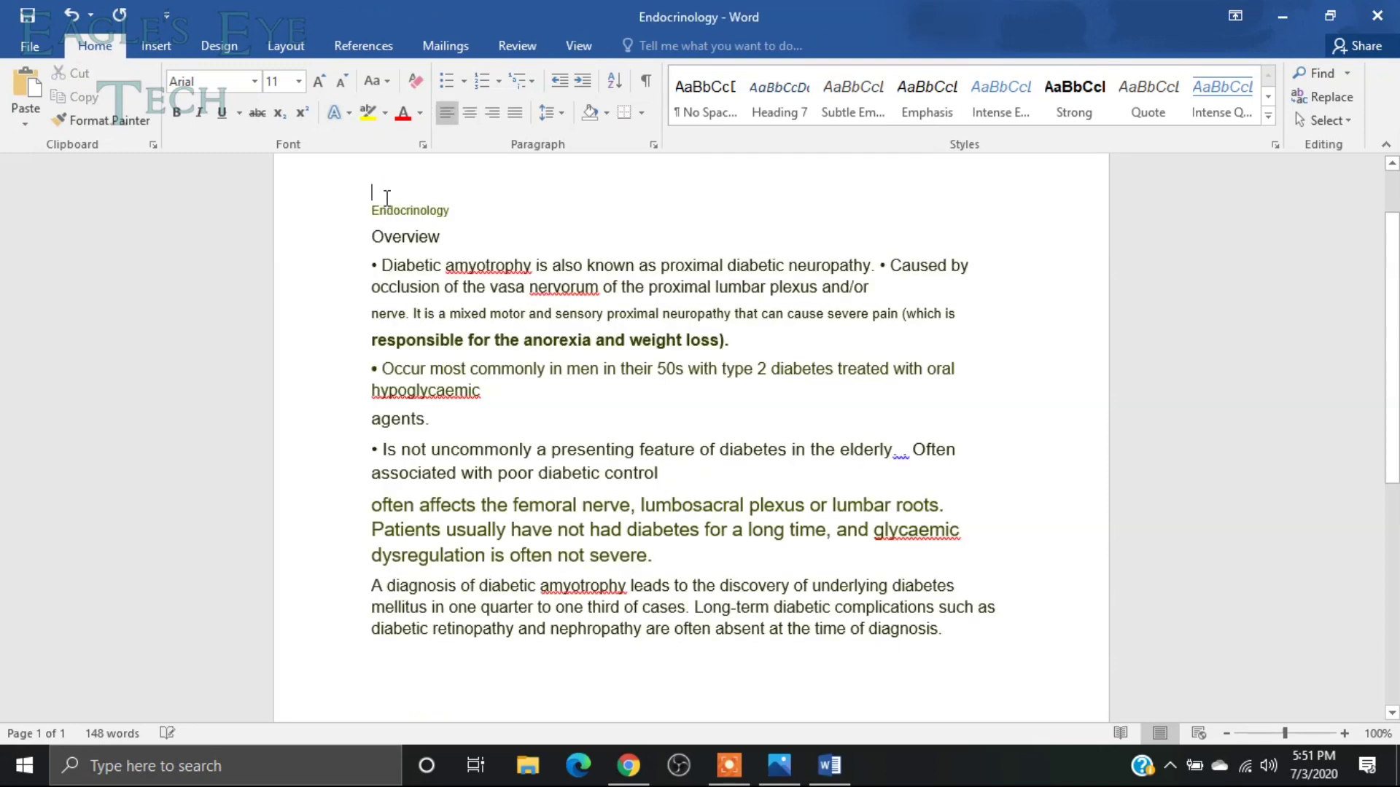
{"action": "left_click", "coordinate": [29, 45]}
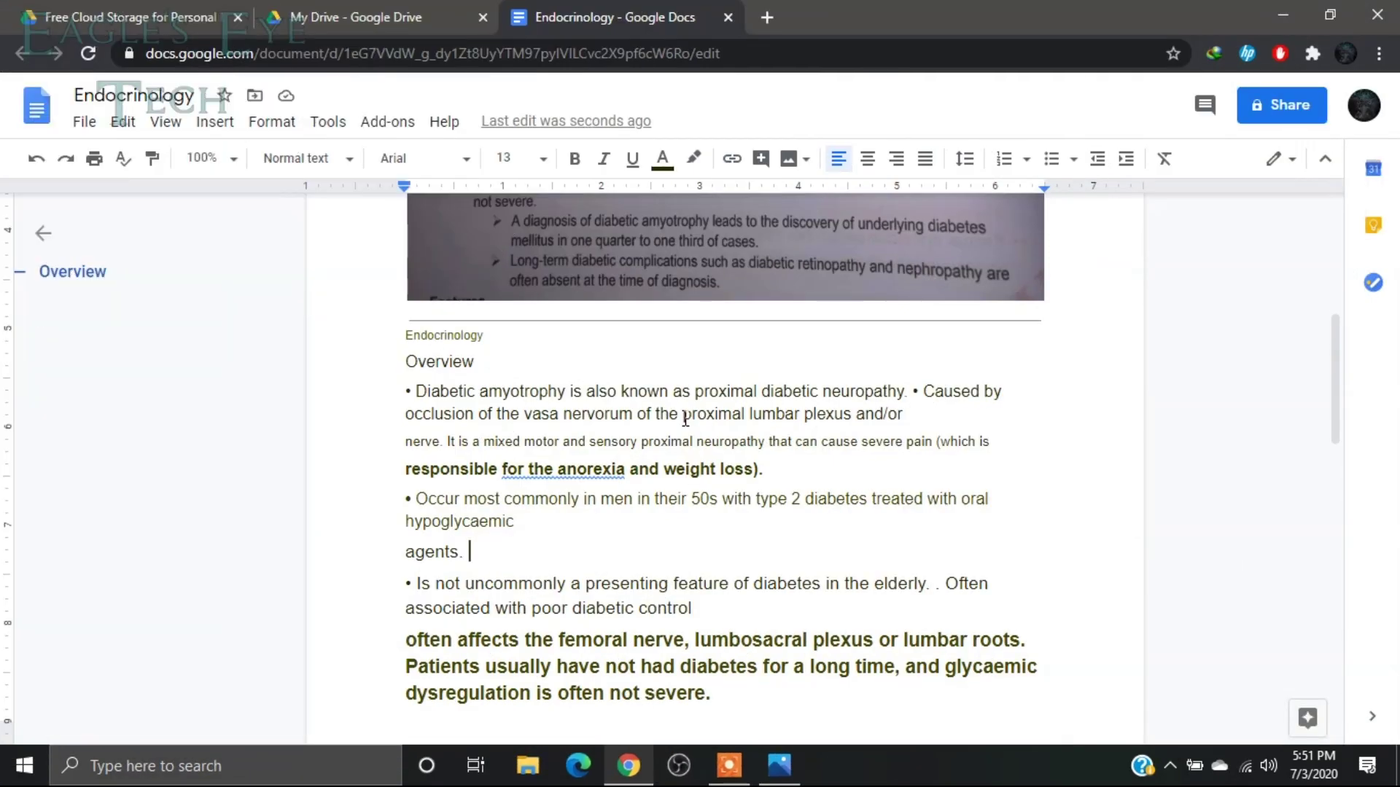
Launch OneNote 2016 via a taskbar search for 'on', then return to Endocrinology.jpg in Photos
{"action": "left_click", "coordinate": [1271, 4]}
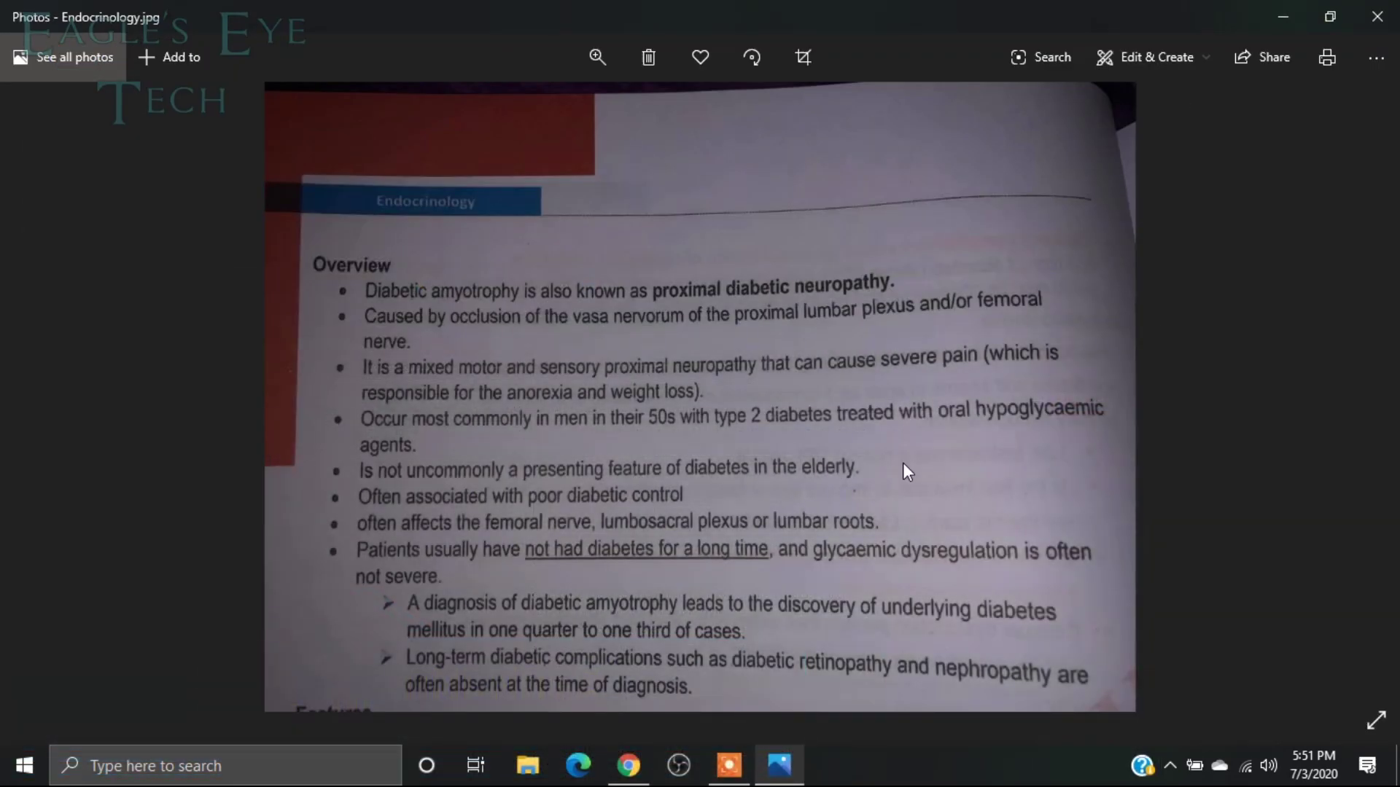
{"action": "left_click", "coordinate": [346, 766]}
{"action": "type", "text": "on"}
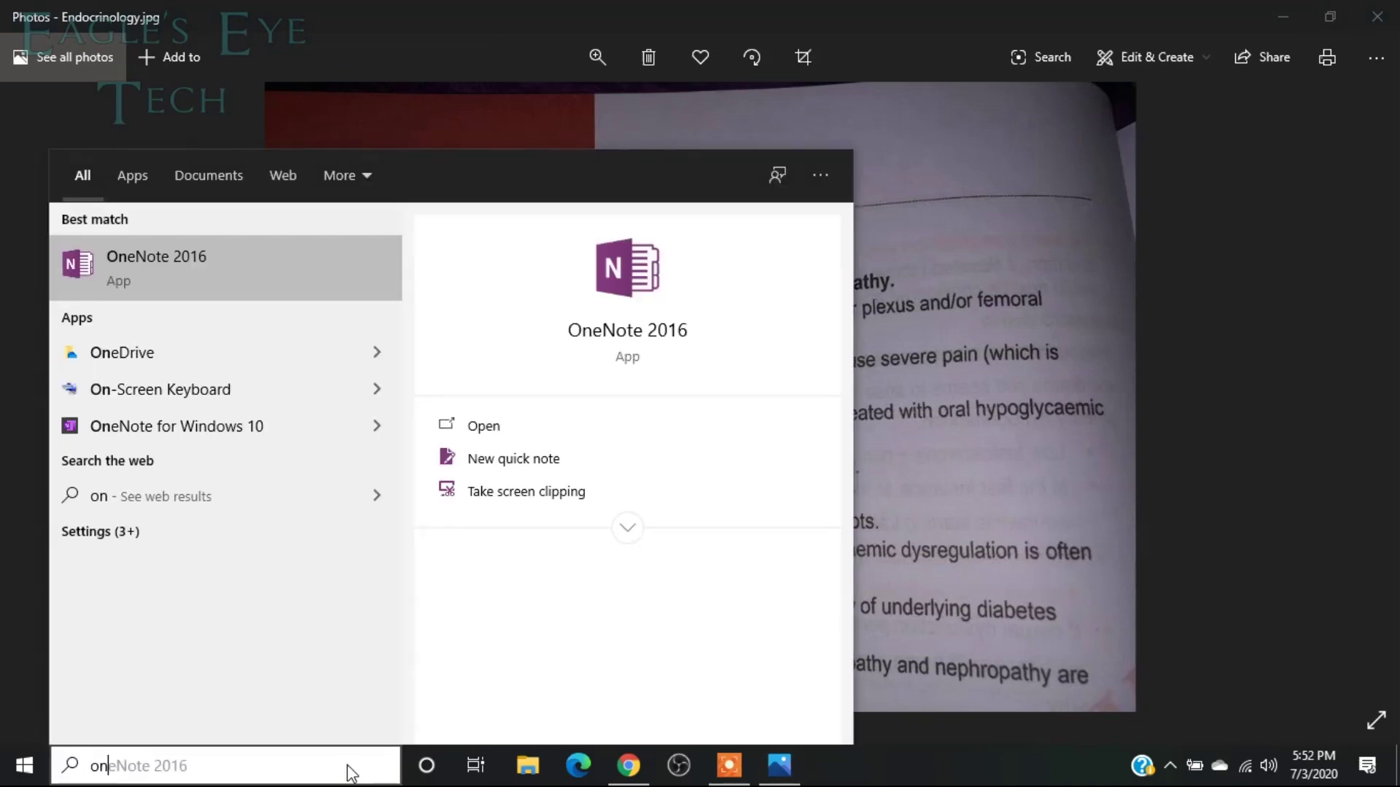
{"action": "key", "text": "Return"}
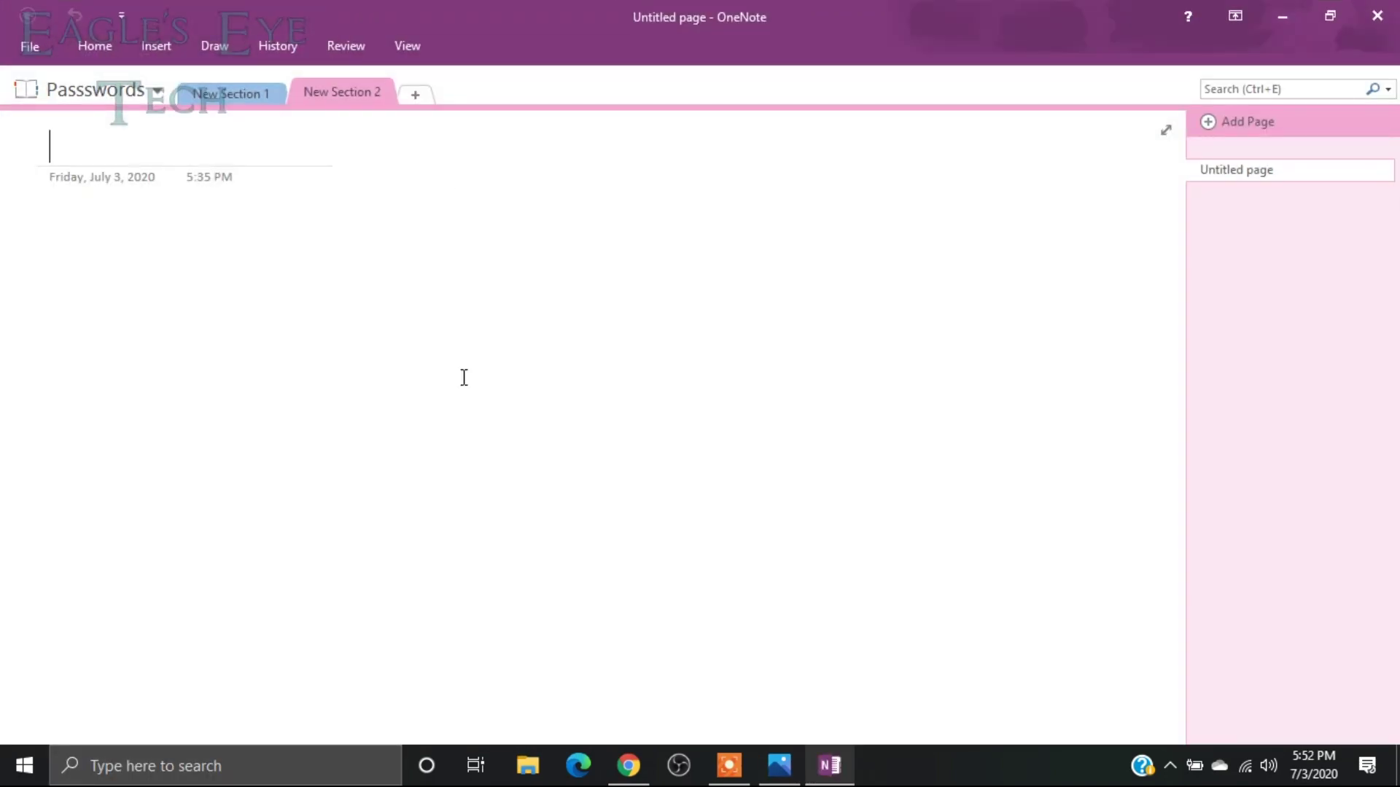
{"action": "left_click", "coordinate": [784, 776]}
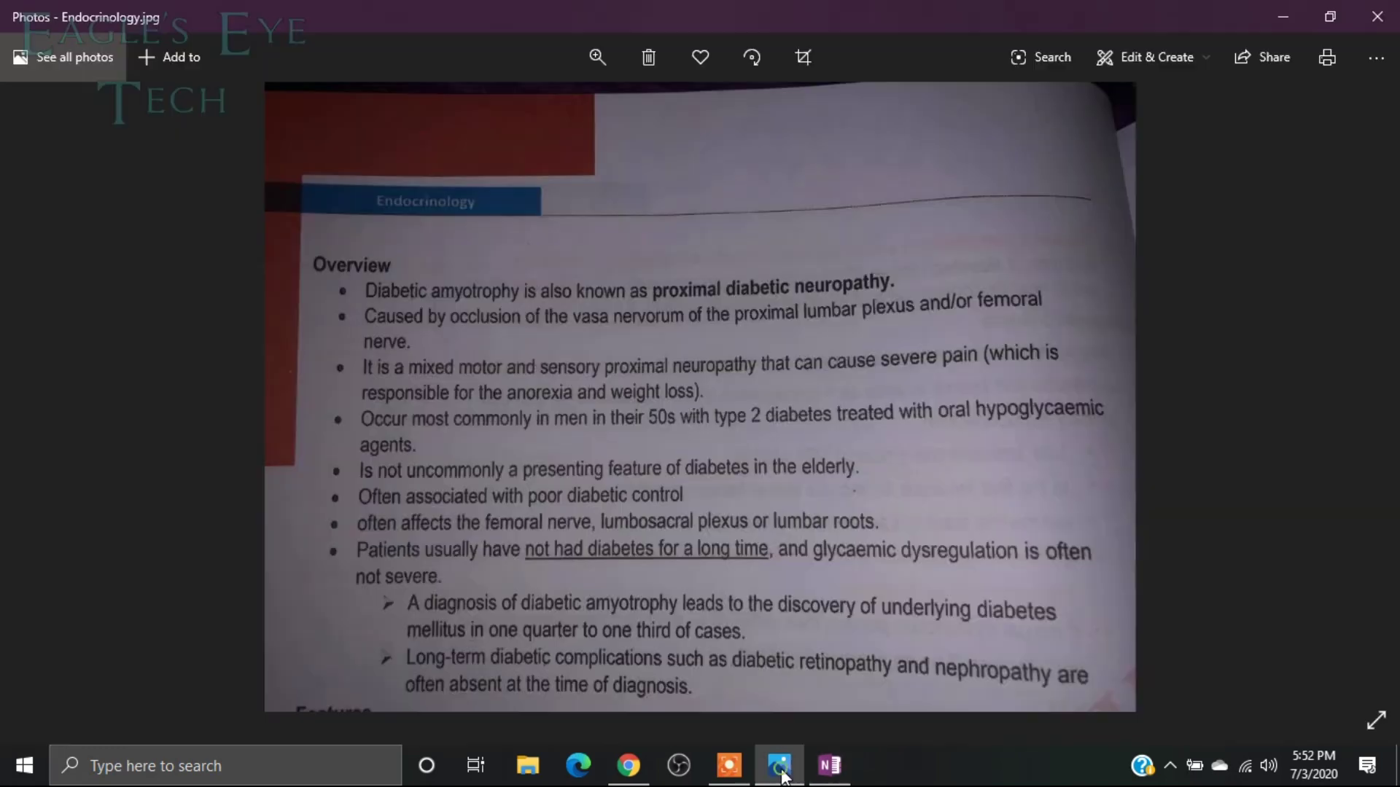
{"action": "right_click", "coordinate": [540, 291]}
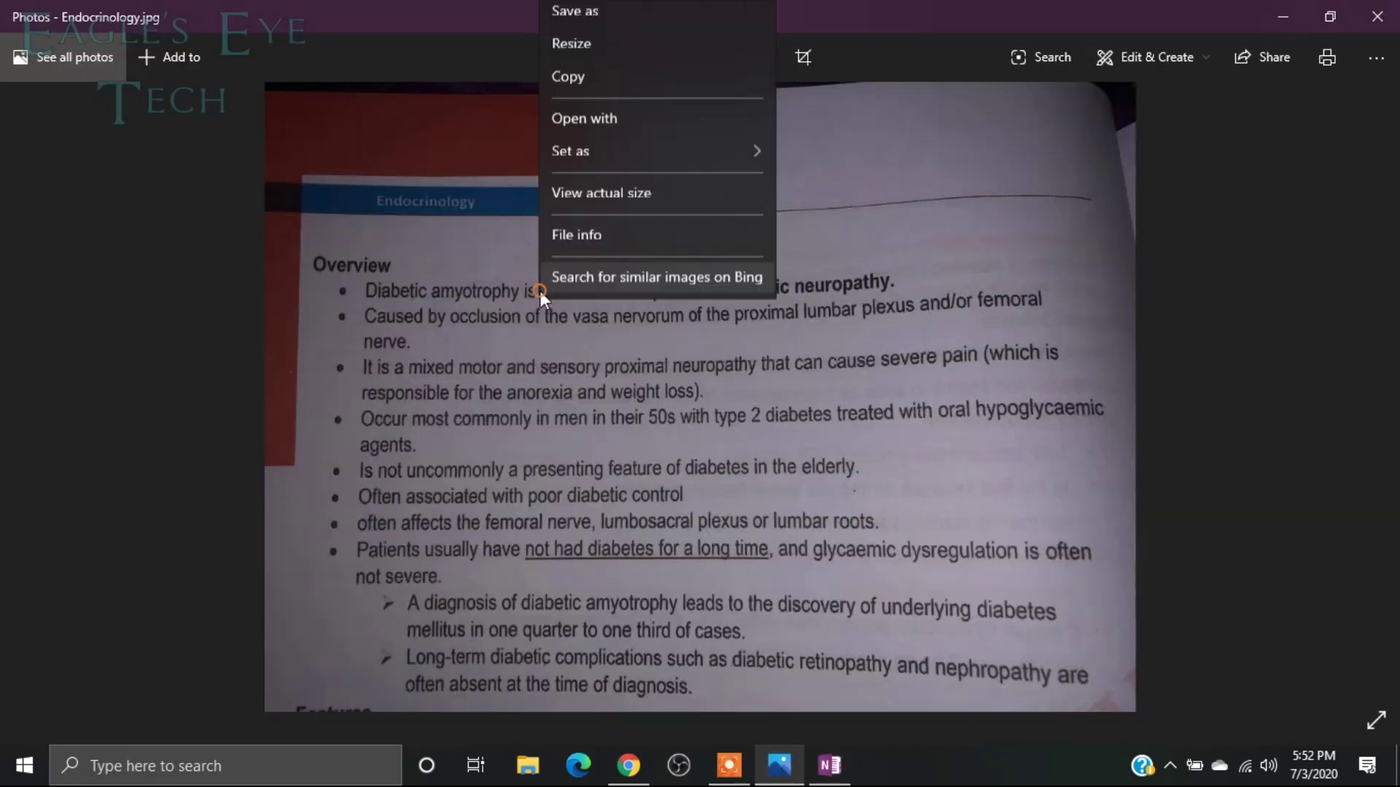
Copy the book-page photo and paste it onto the empty OneNote page
{"action": "left_click", "coordinate": [595, 376]}
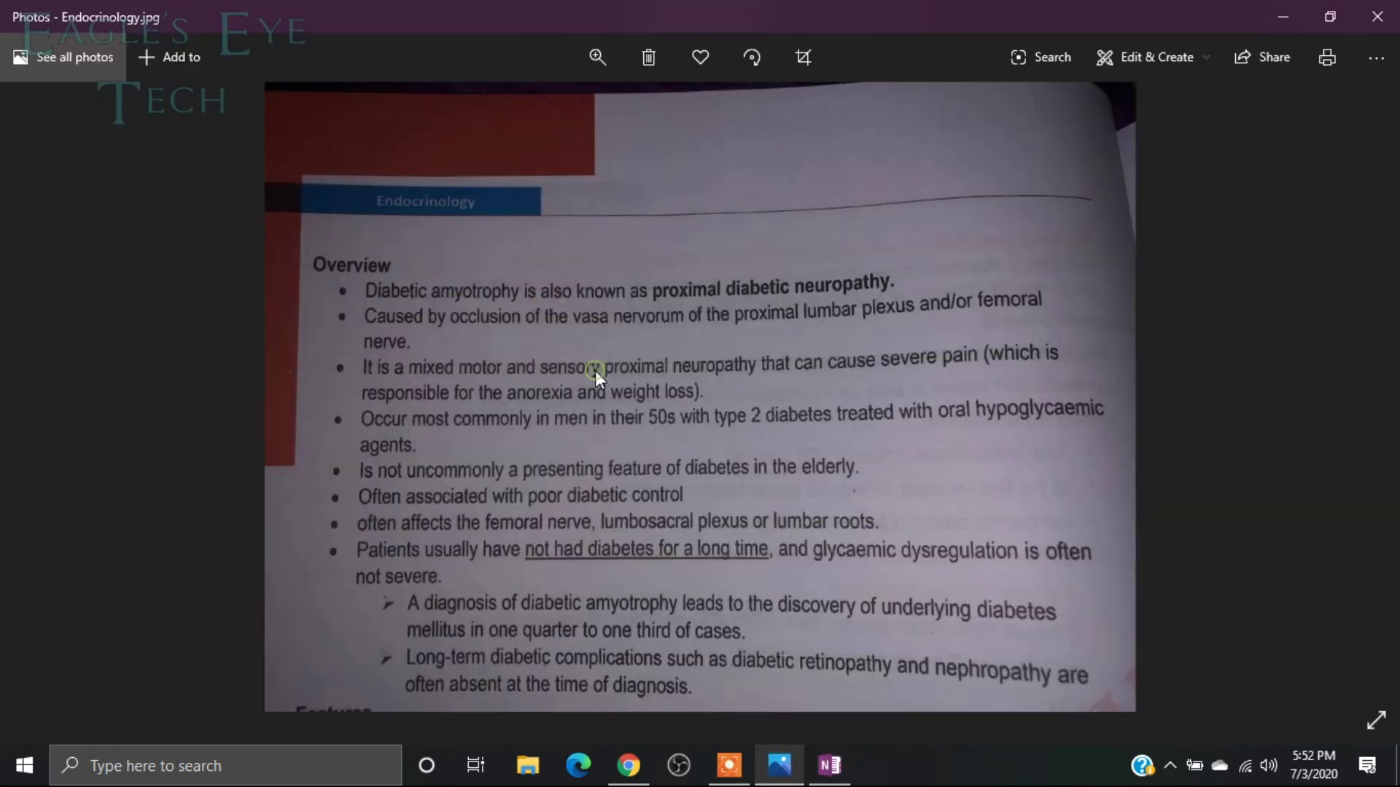
{"action": "left_click", "coordinate": [829, 766]}
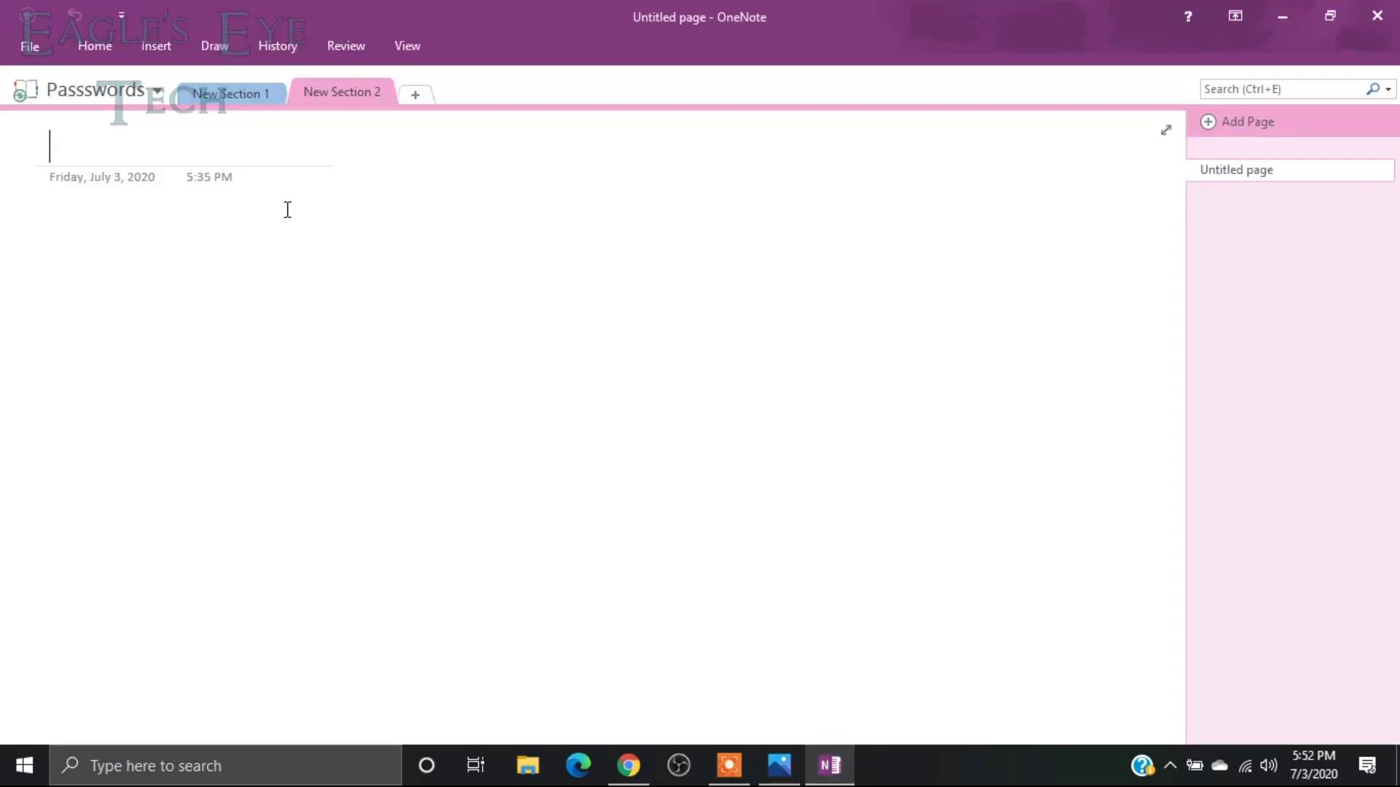
{"action": "right_click", "coordinate": [90, 158]}
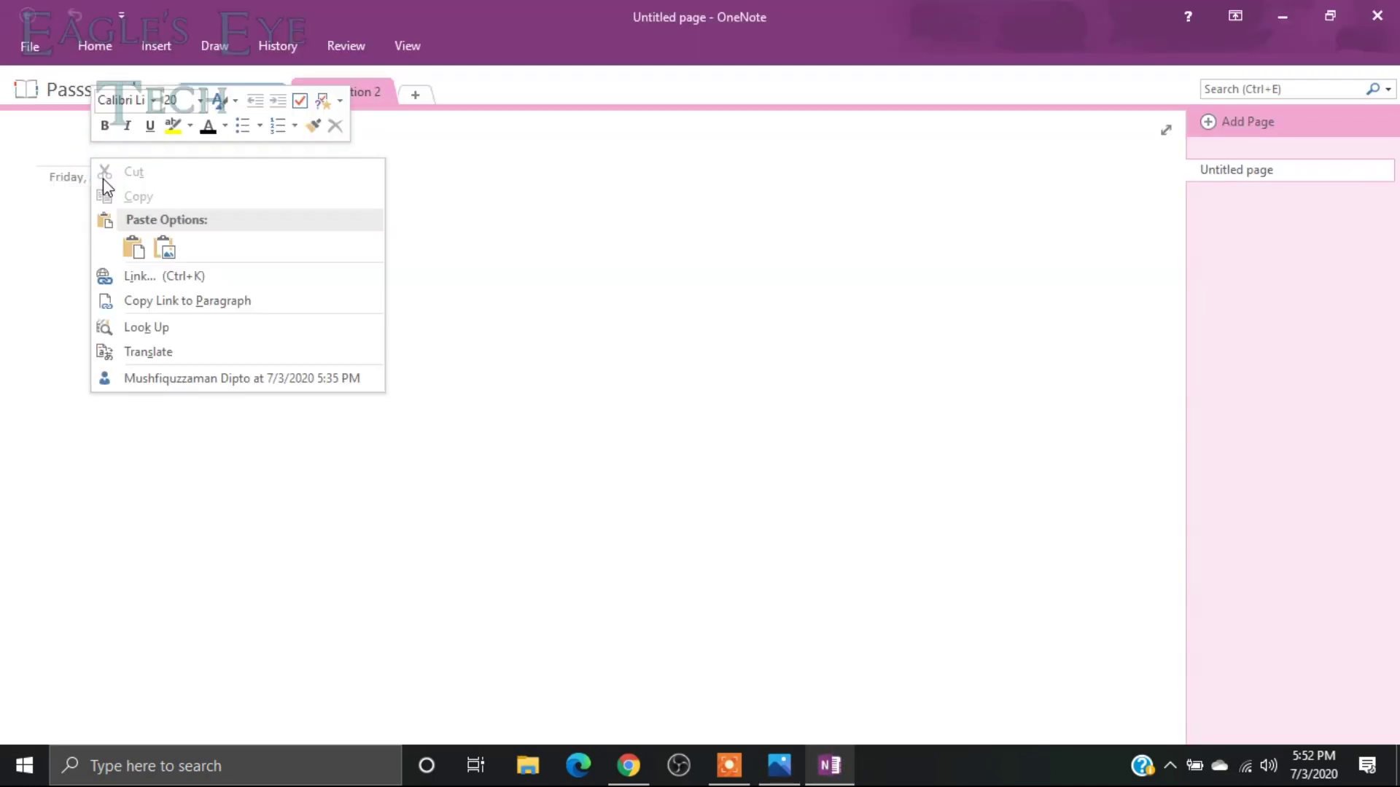
{"action": "left_click", "coordinate": [133, 248]}
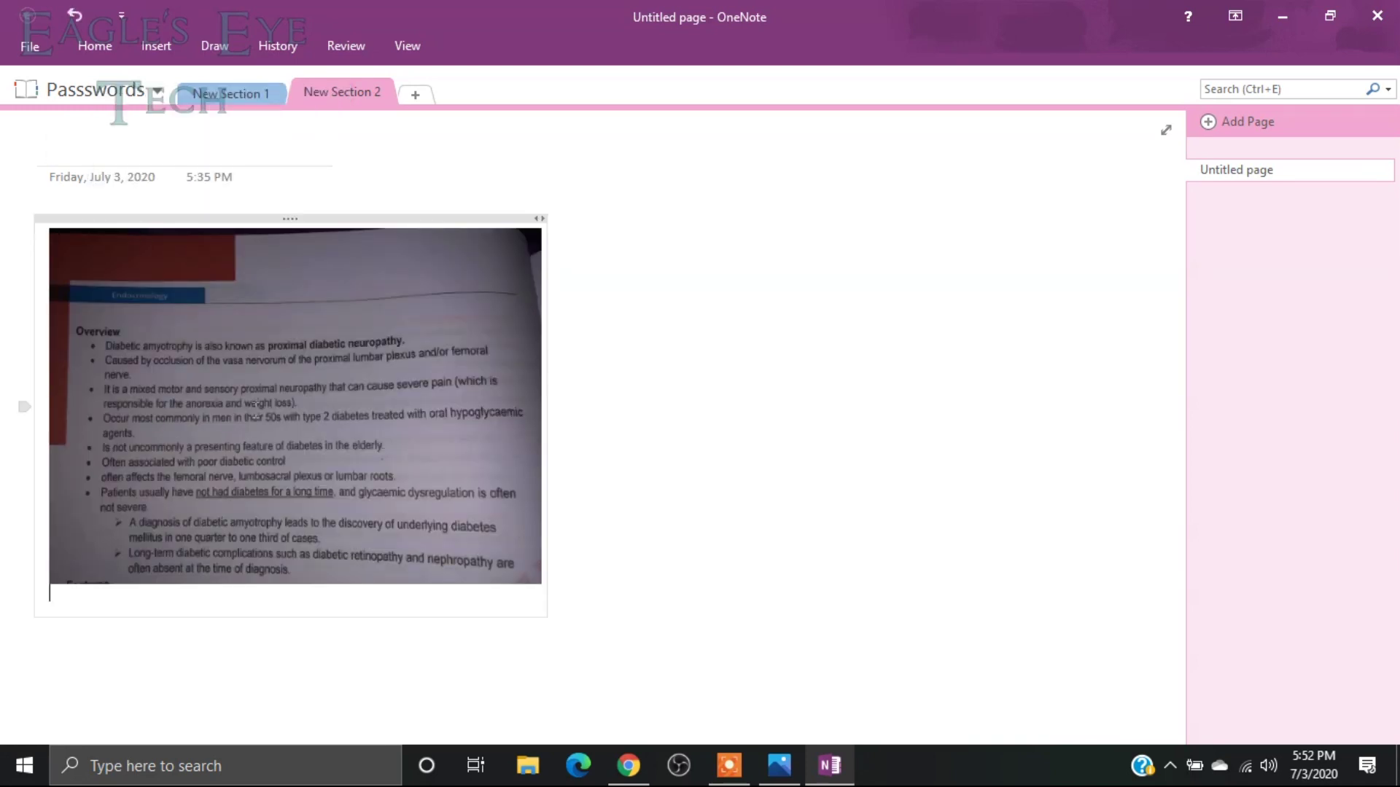
Copy the text recognised in the pasted picture
{"action": "right_click", "coordinate": [254, 412]}
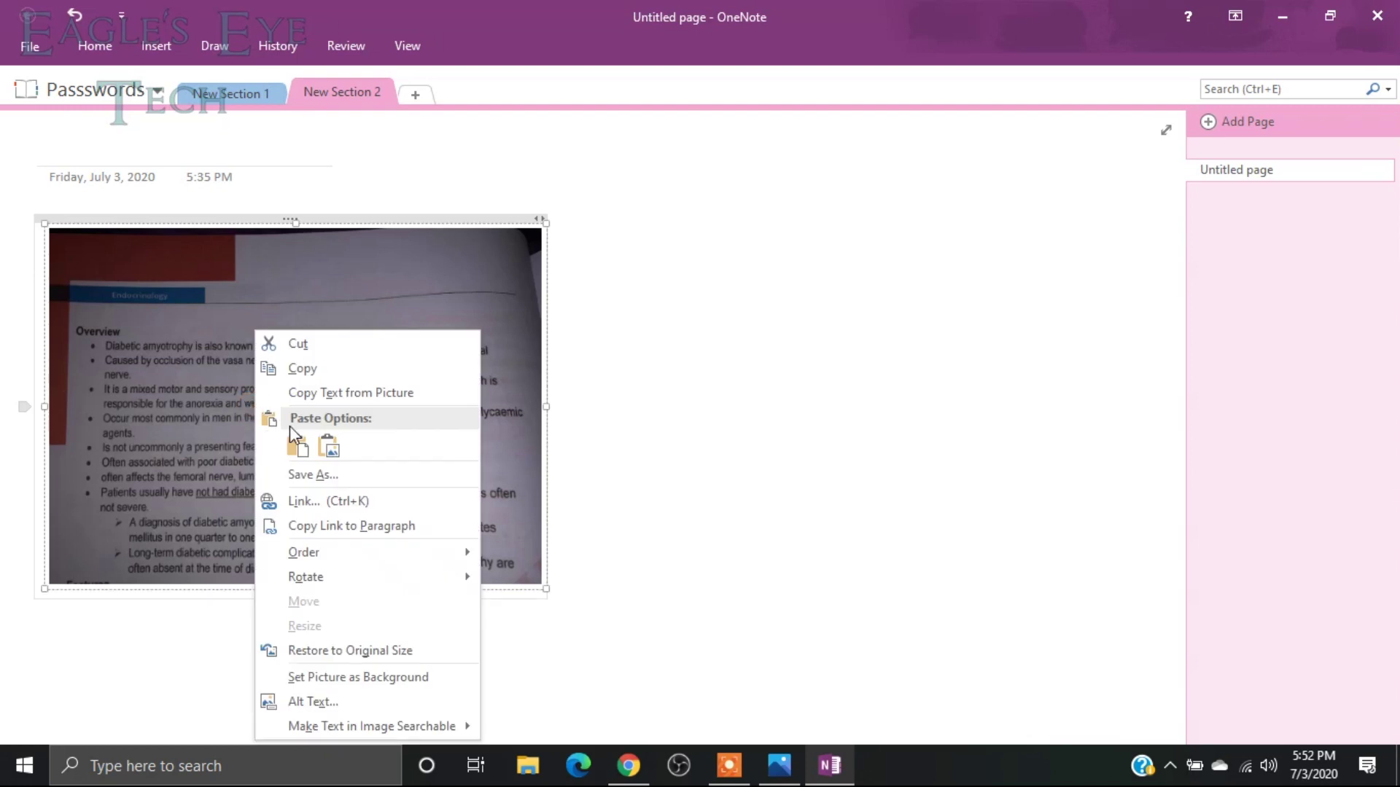
{"action": "left_click", "coordinate": [371, 395]}
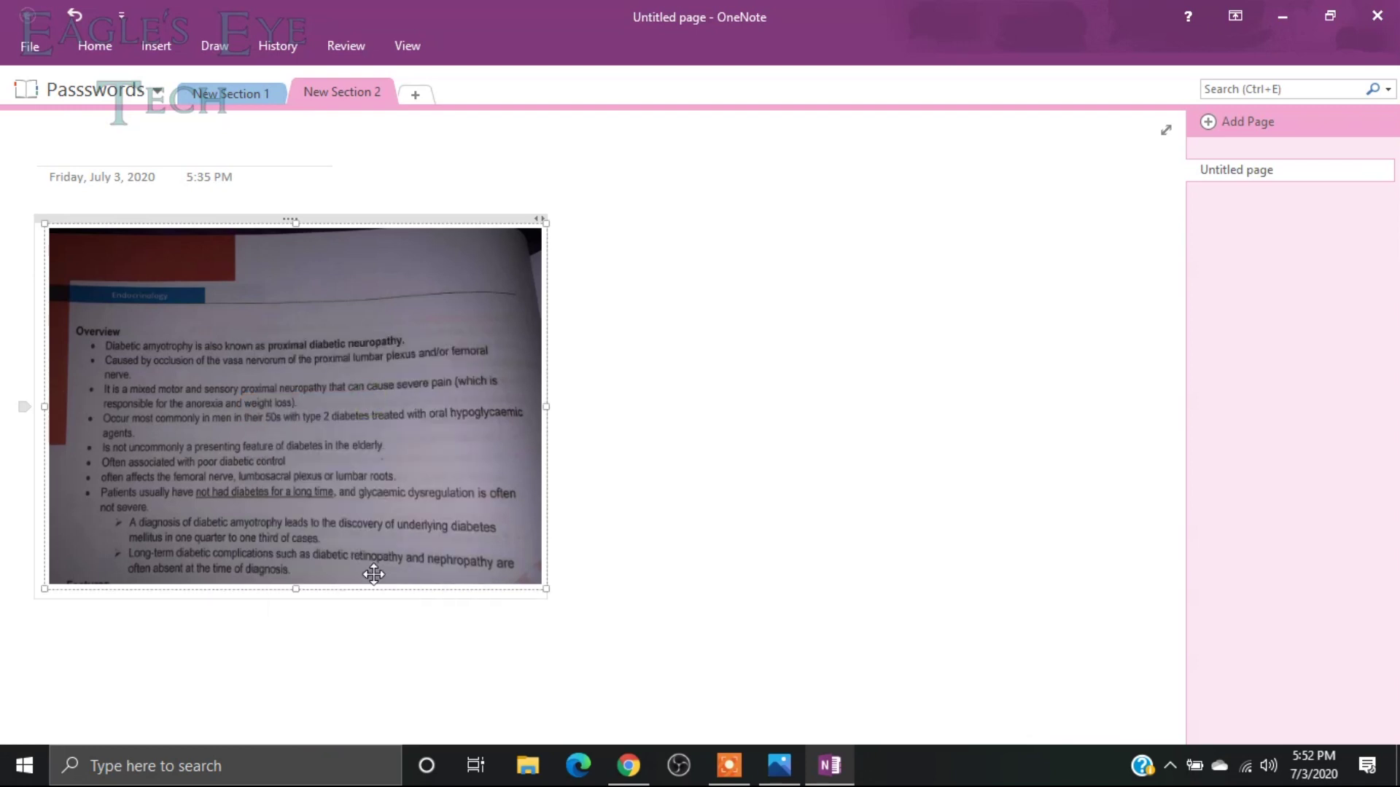
{"action": "left_click", "coordinate": [277, 765]}
Launch Word, create a blank document, and paste the 148-word page text as Keep Text Only
{"action": "type", "text": "w"}
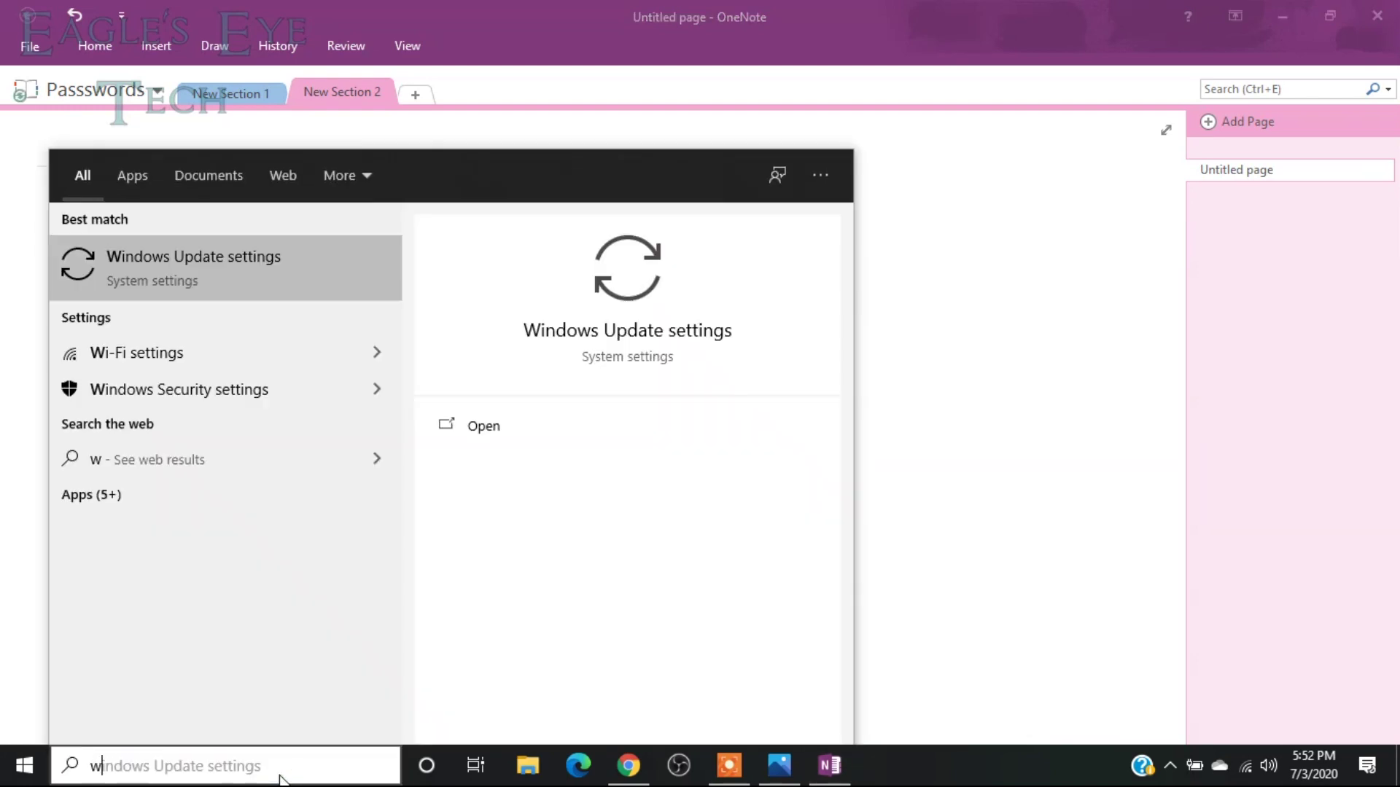
{"action": "type", "text": "ord"}
{"action": "key", "text": "Return"}
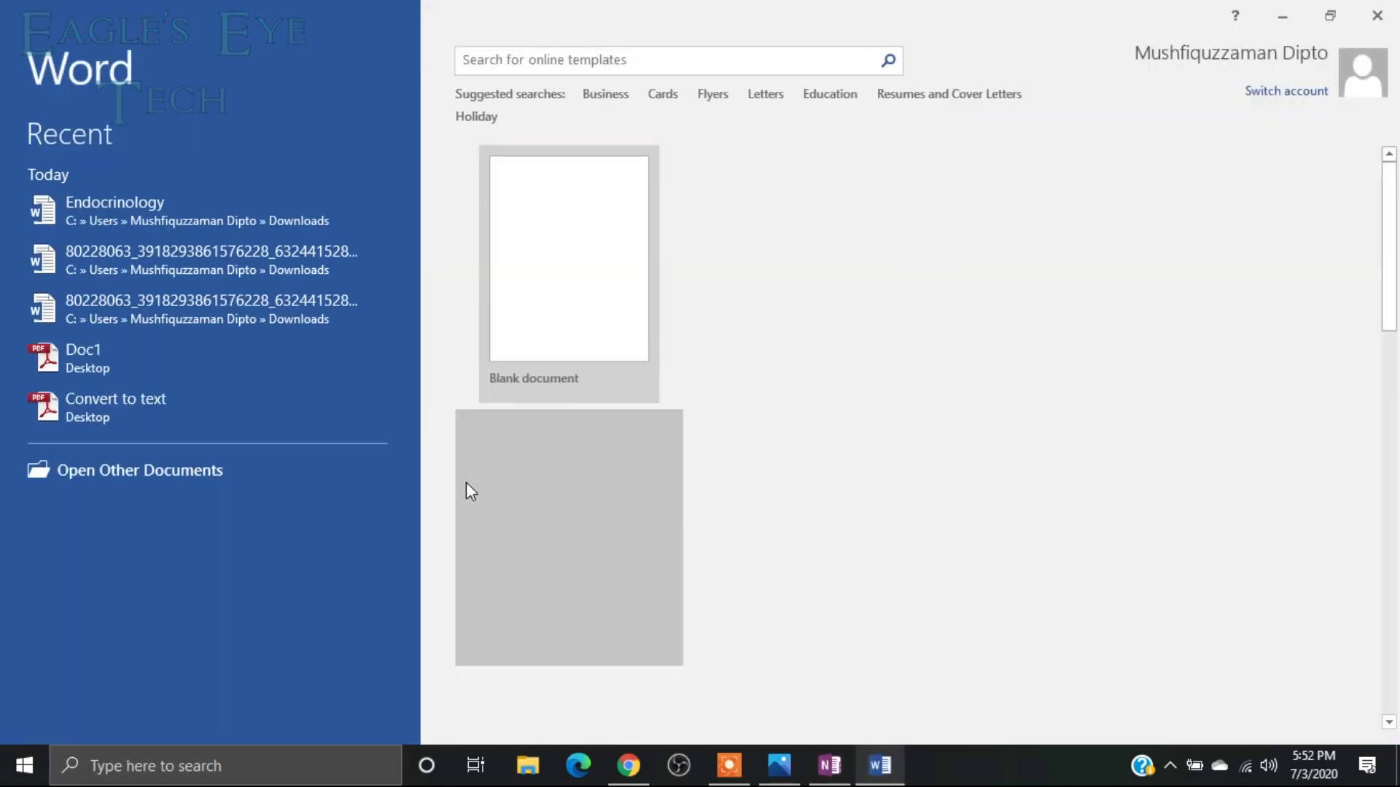
{"action": "left_click", "coordinate": [551, 291]}
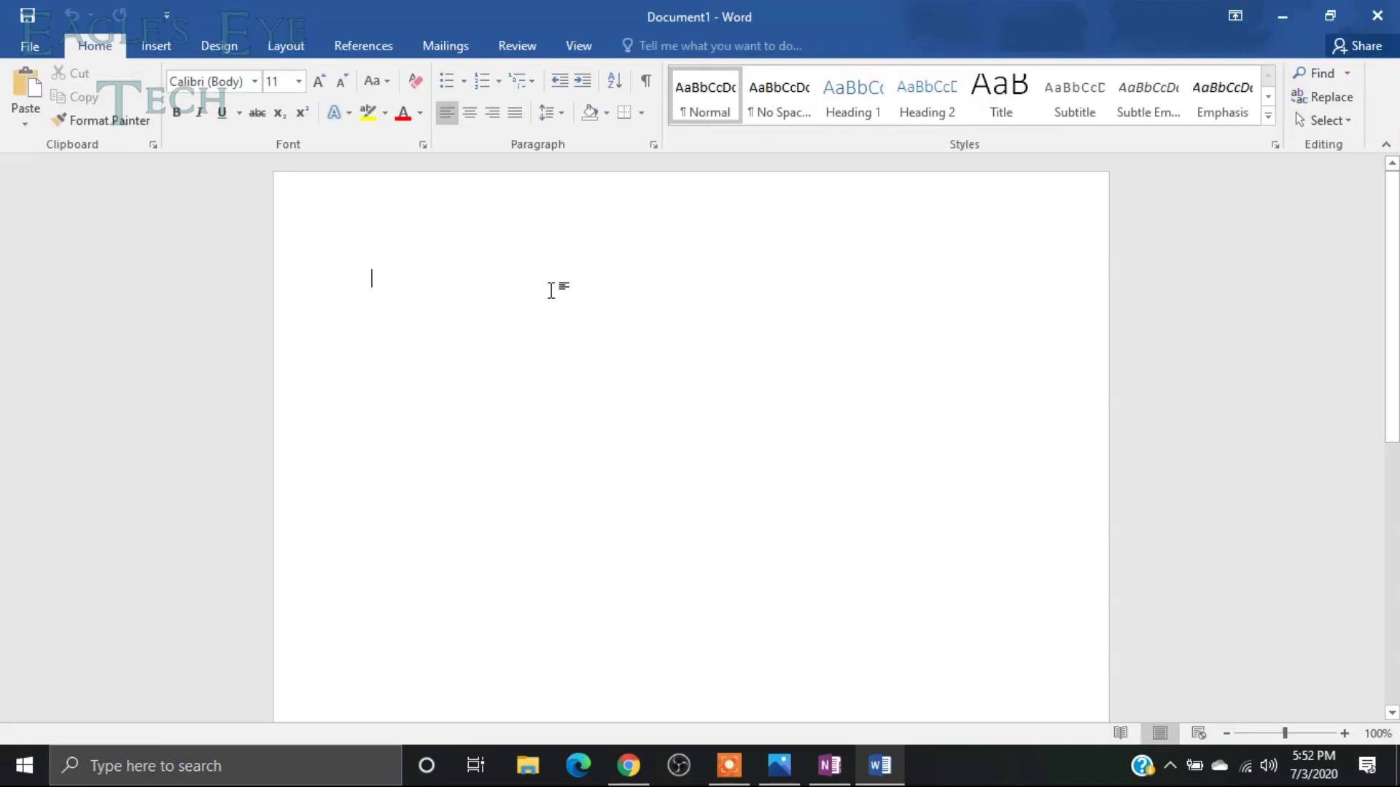
{"action": "right_click", "coordinate": [575, 307]}
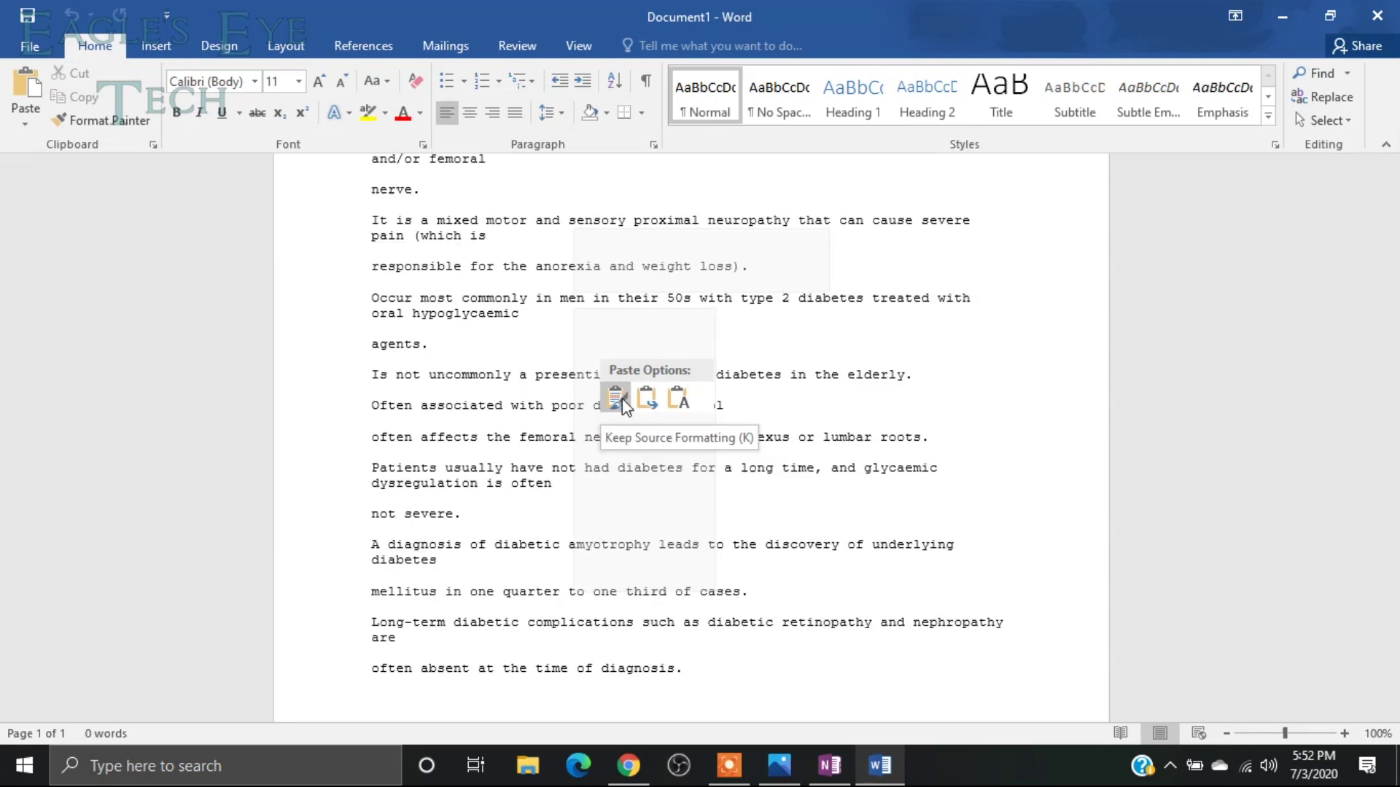
{"action": "left_click", "coordinate": [677, 400]}
{"action": "scroll", "coordinate": [1278, 285], "scroll_direction": "up", "scroll_amount": 2}
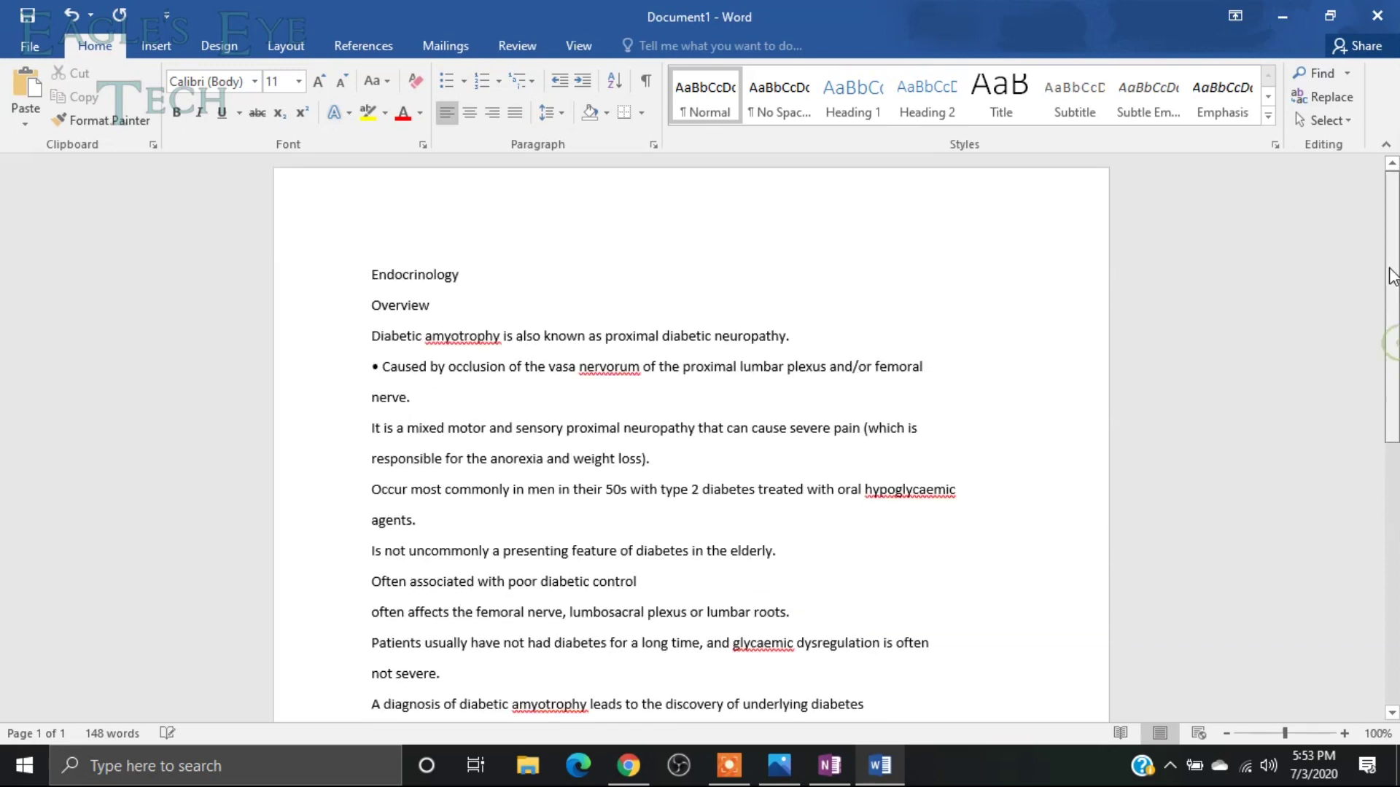
{"action": "scroll", "coordinate": [1388, 292], "scroll_direction": "down", "scroll_amount": 2}
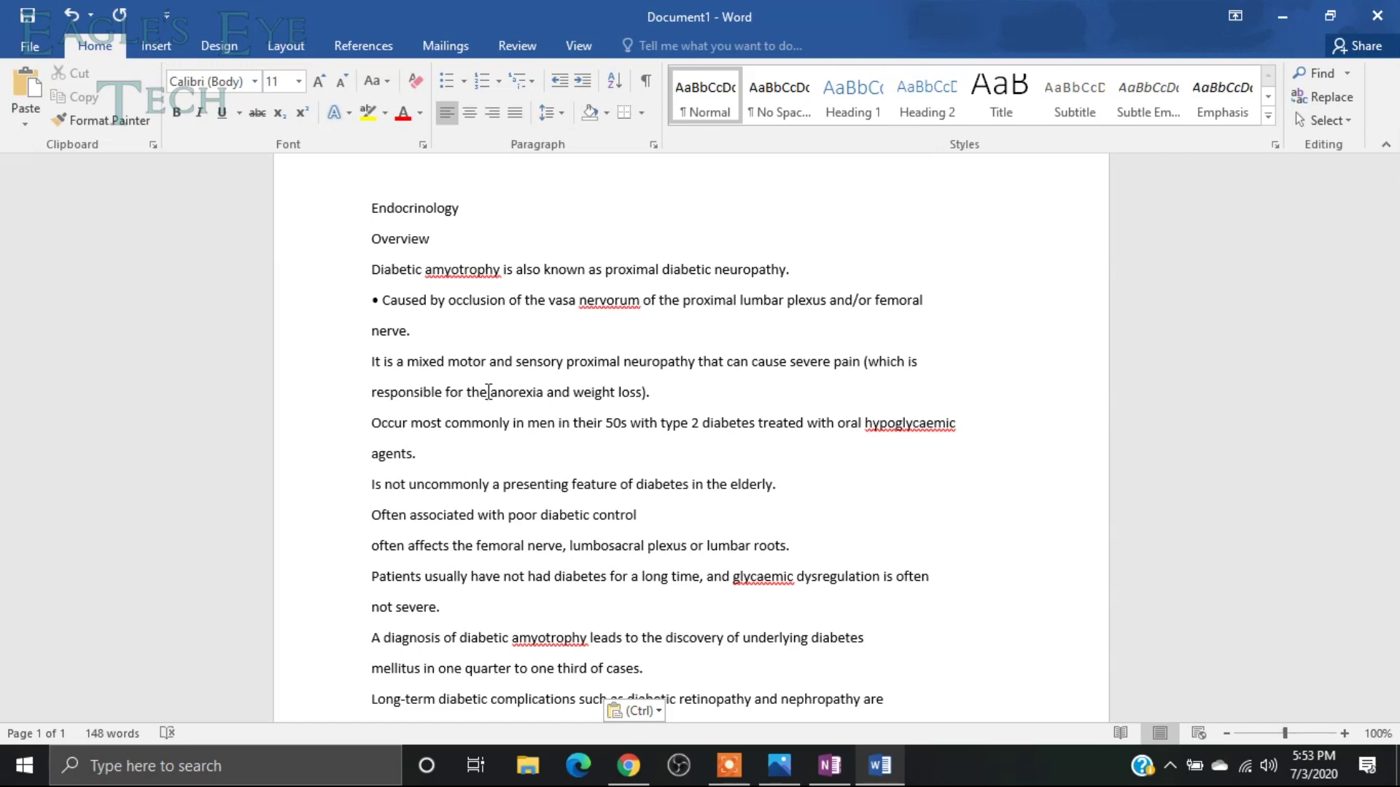
{"action": "left_click", "coordinate": [30, 46]}
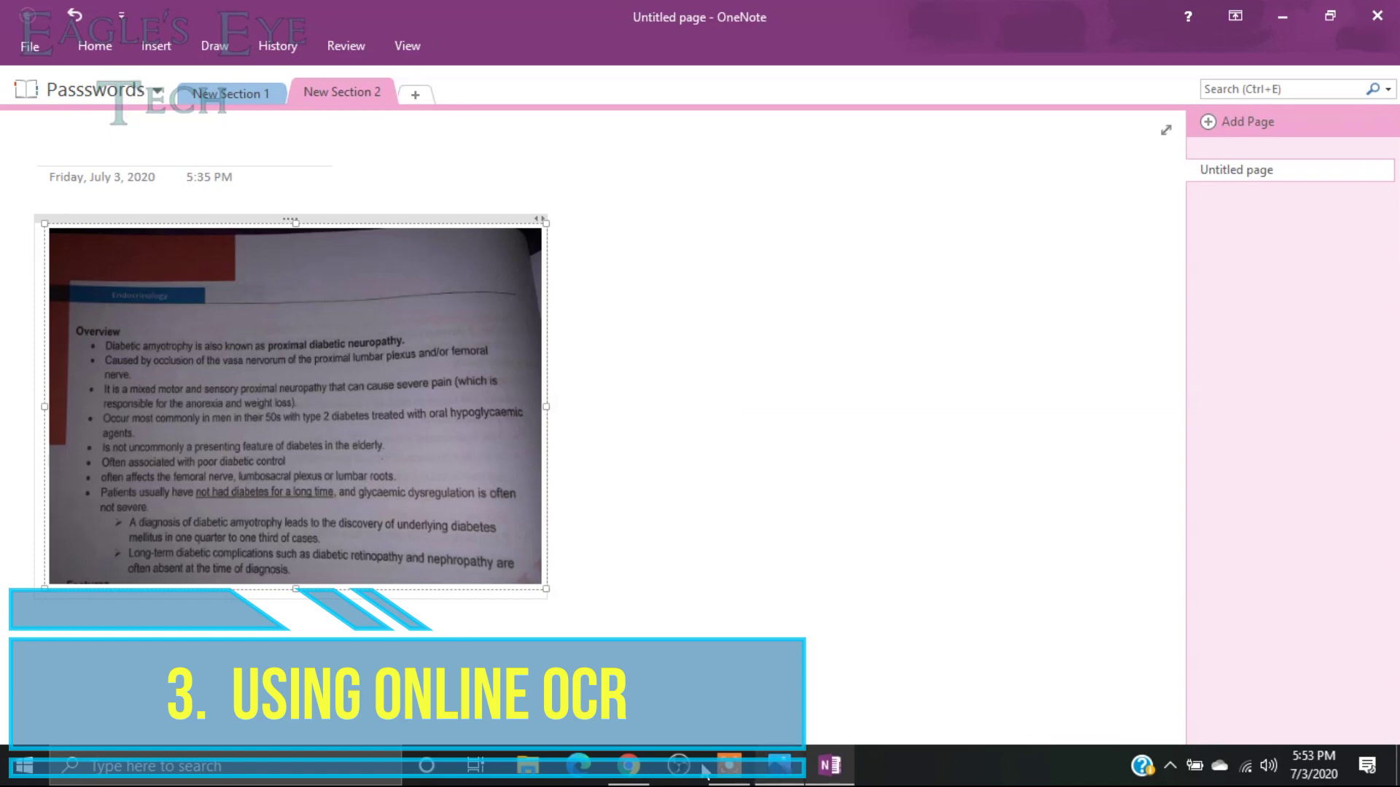
Search Google for 'onlineocr' in Chrome
{"action": "left_click", "coordinate": [629, 766]}
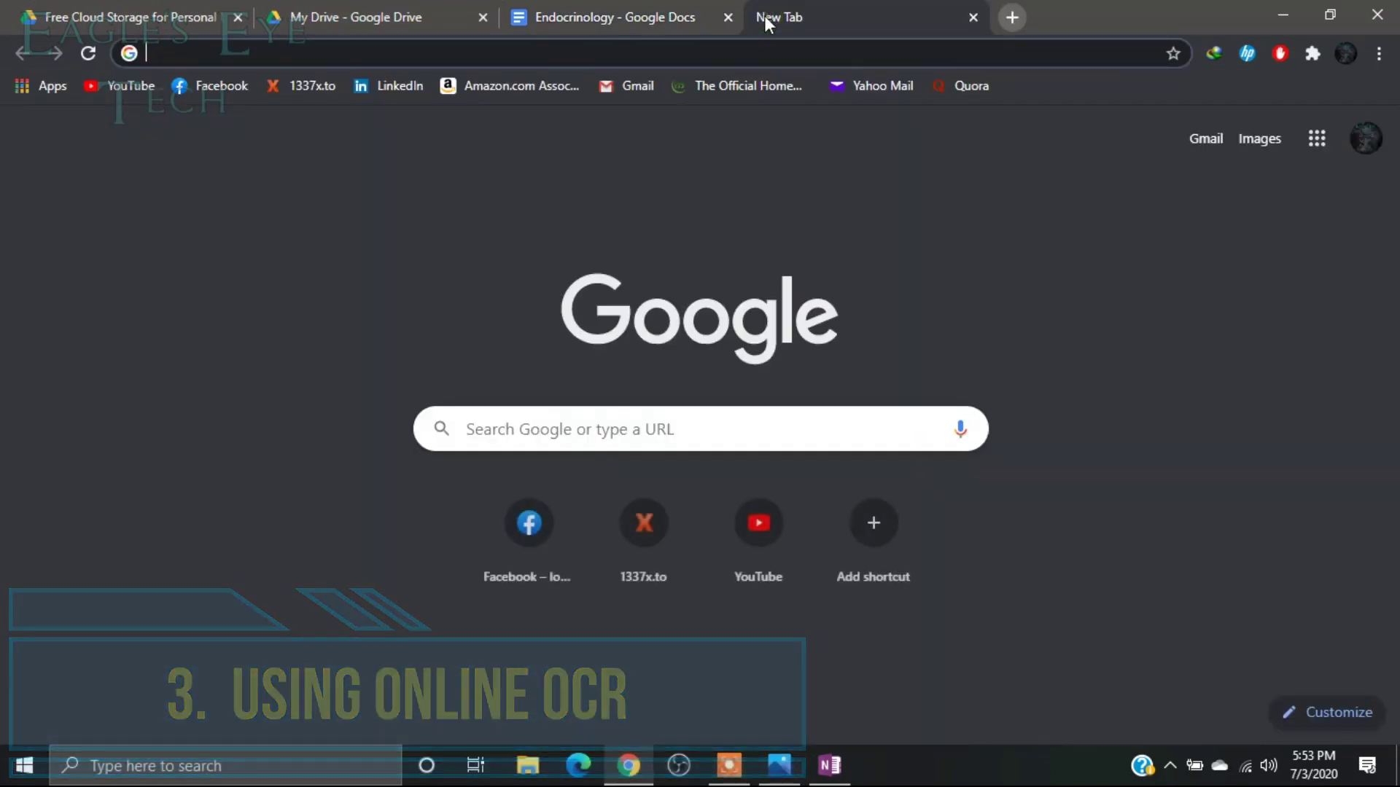
{"action": "type", "text": "onl"}
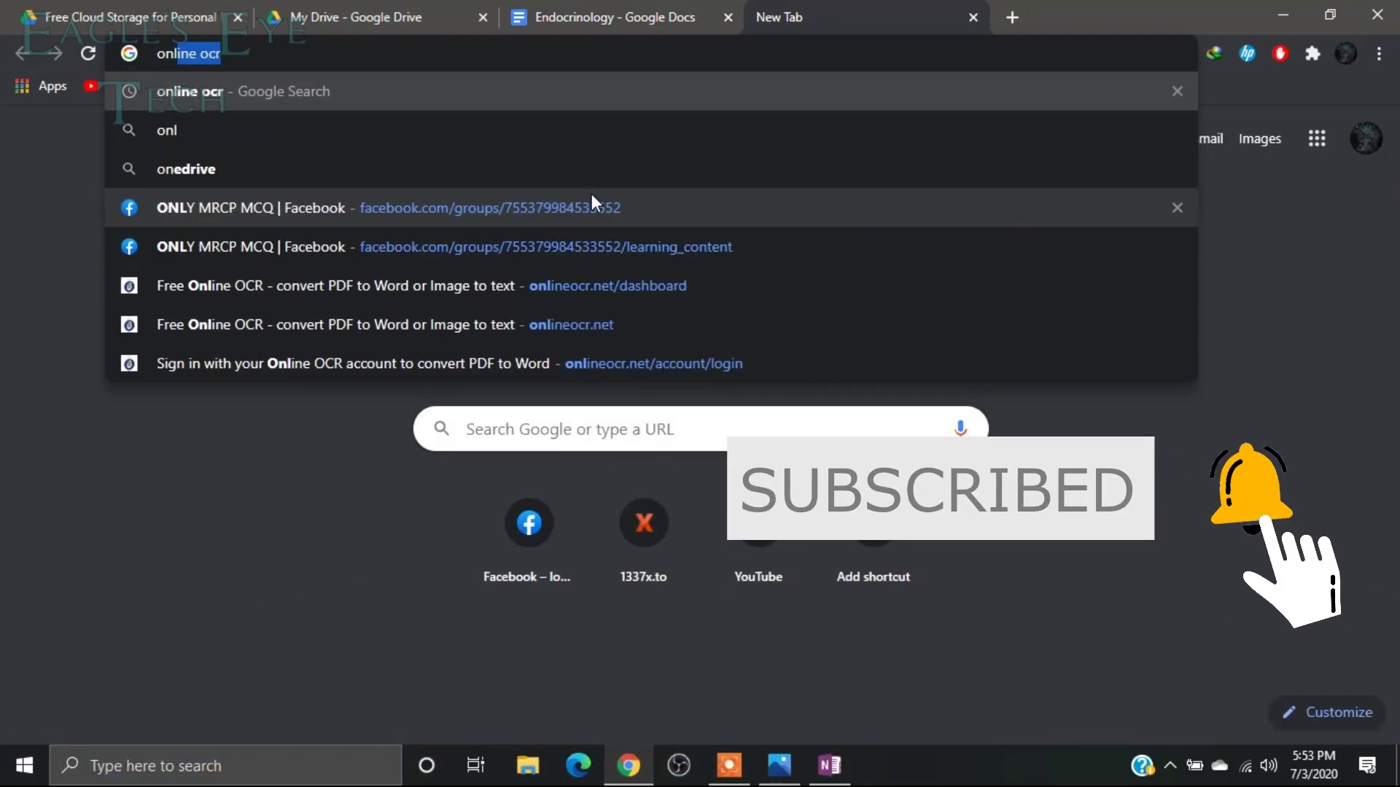
{"action": "type", "text": "ineocr"}
{"action": "key", "text": "Return"}
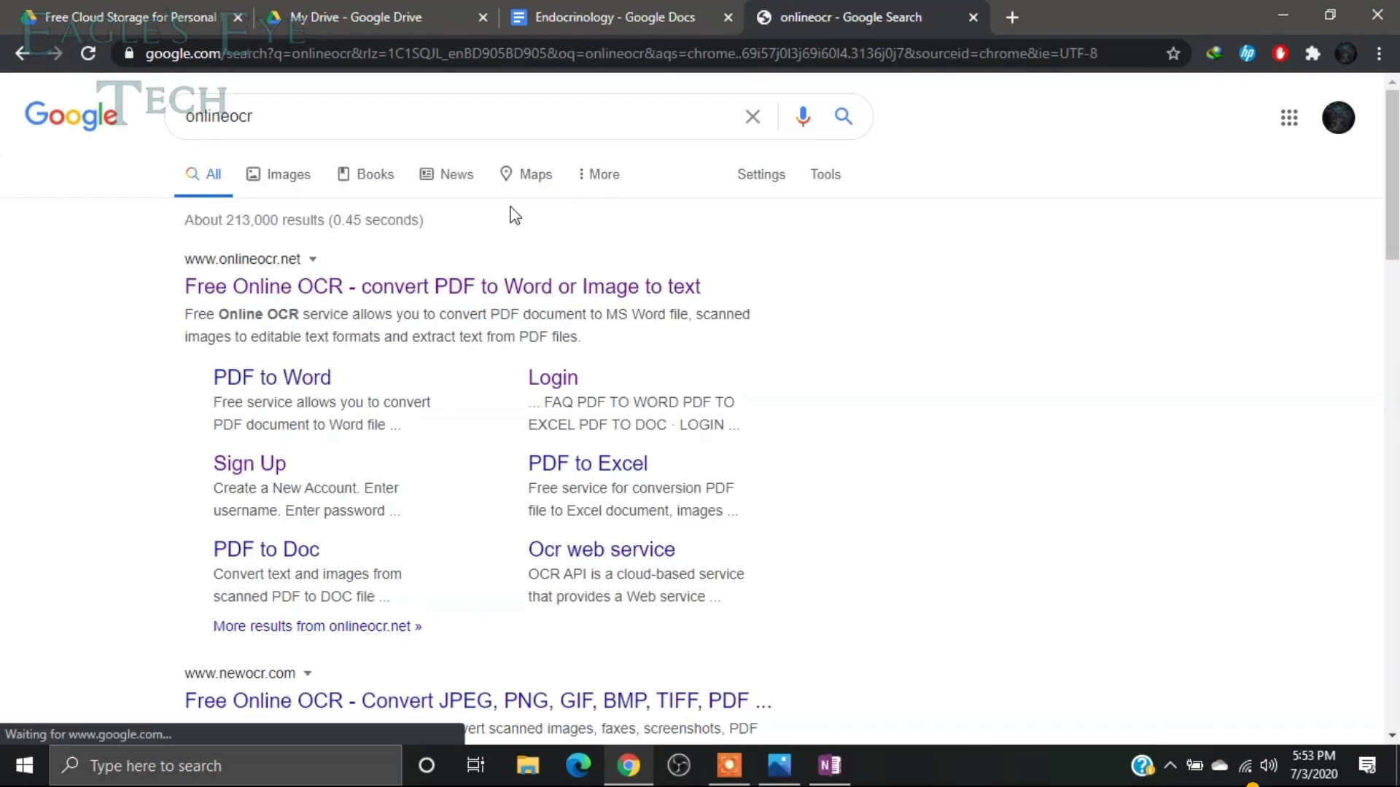
On OnlineOCR.net, upload the Endocrinology.jpg photo
{"action": "left_click", "coordinate": [387, 295]}
{"action": "scroll", "coordinate": [1185, 233], "scroll_direction": "down", "scroll_amount": 3}
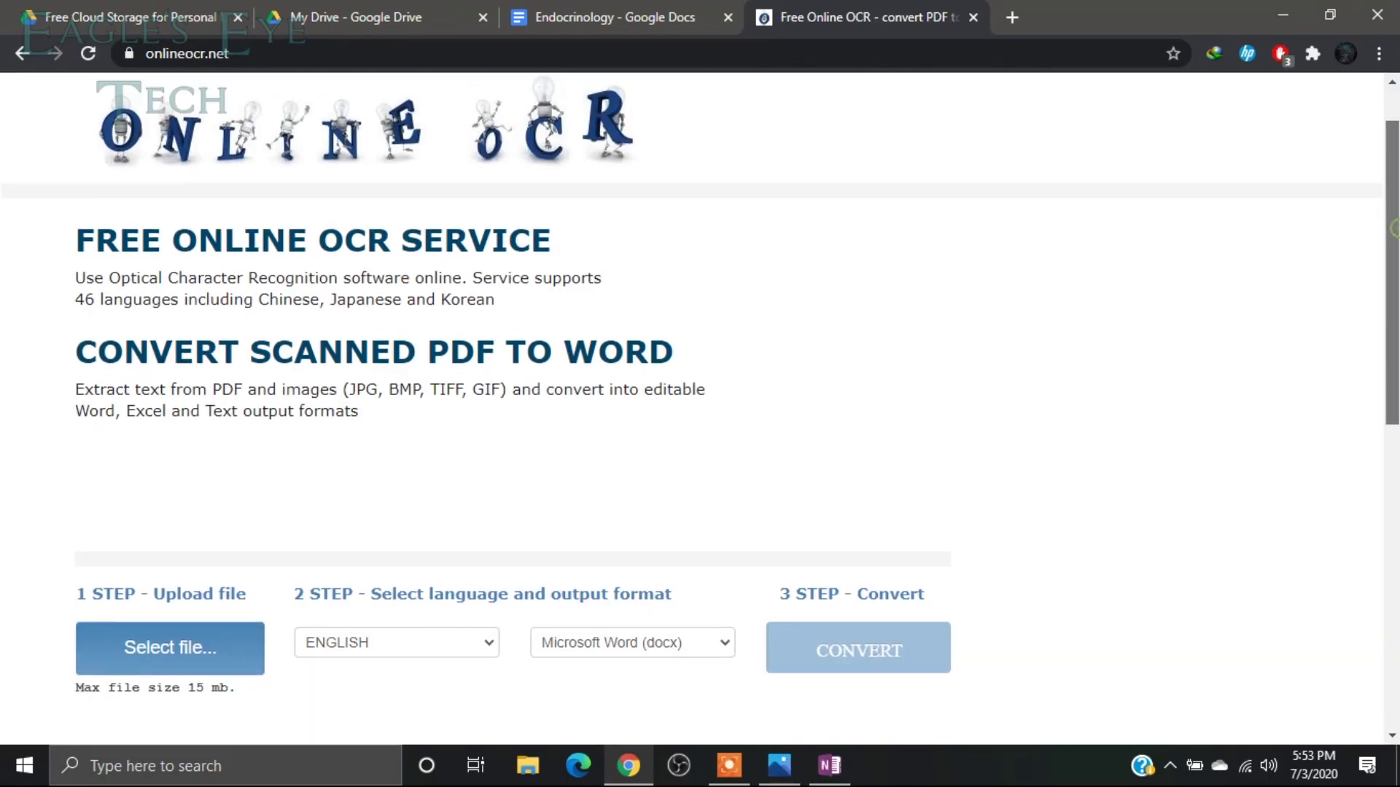
{"action": "left_click", "coordinate": [120, 489]}
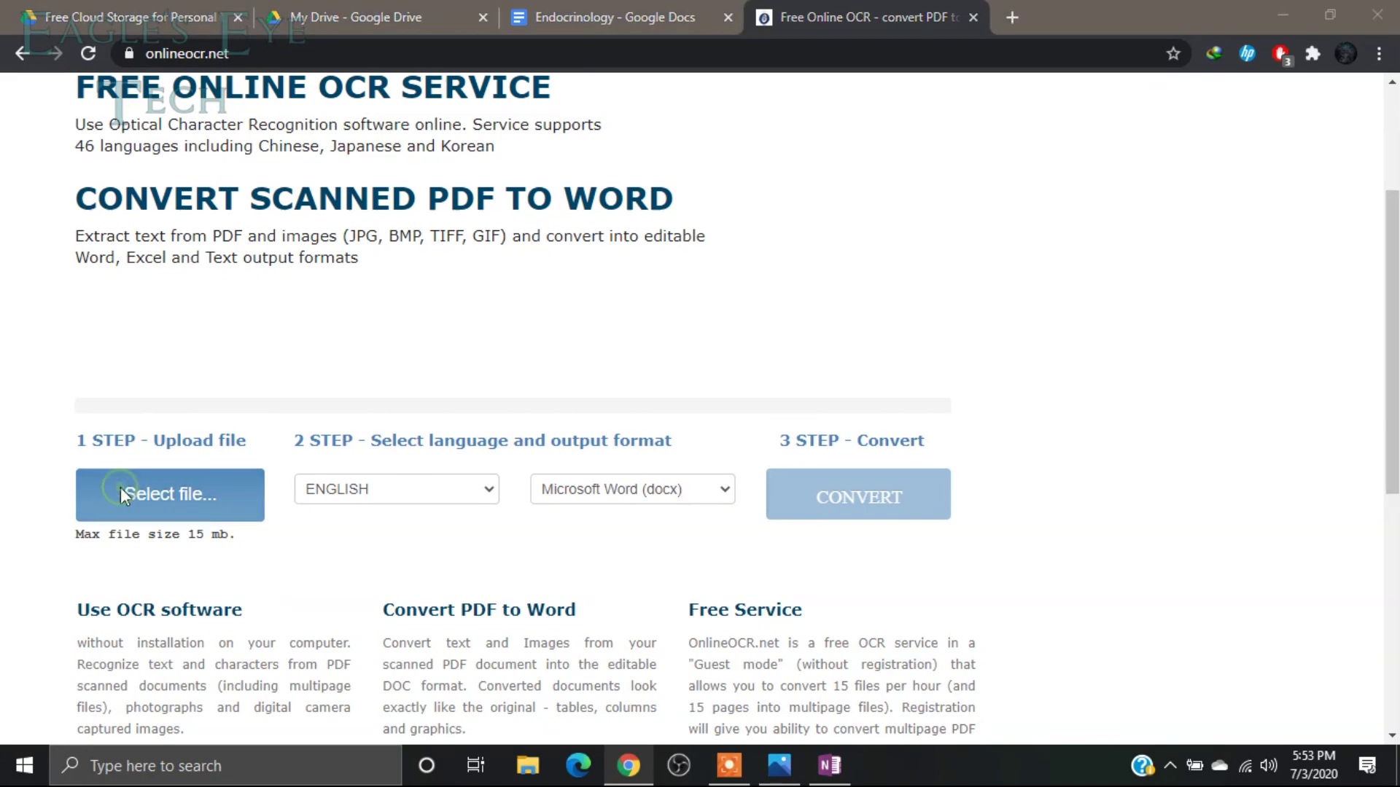
{"action": "double_click", "coordinate": [613, 339]}
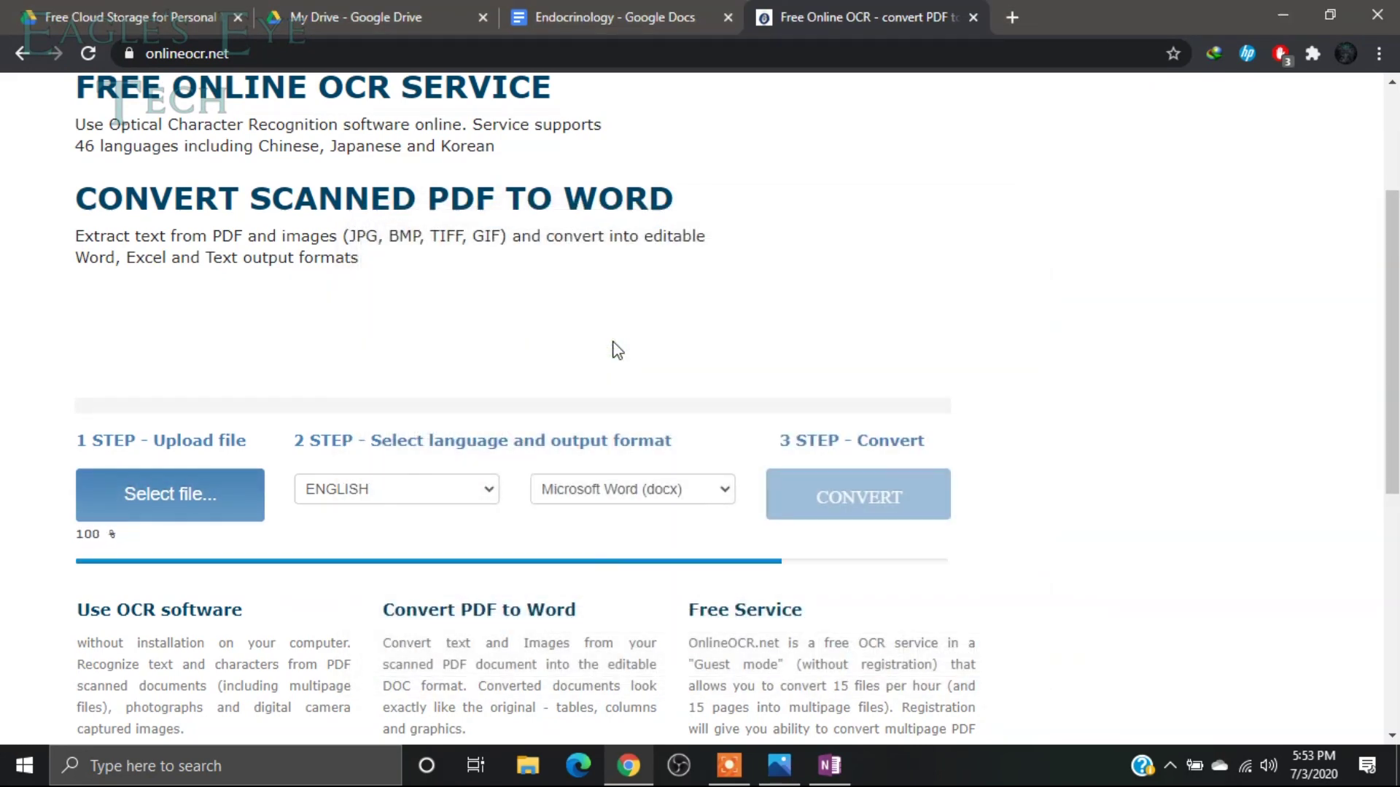
Convert the photo from English to Microsoft Word (docx) and download Endocrinology (1).docx
{"action": "scroll", "coordinate": [850, 565], "scroll_direction": "down", "scroll_amount": 2}
{"action": "left_click", "coordinate": [852, 565]}
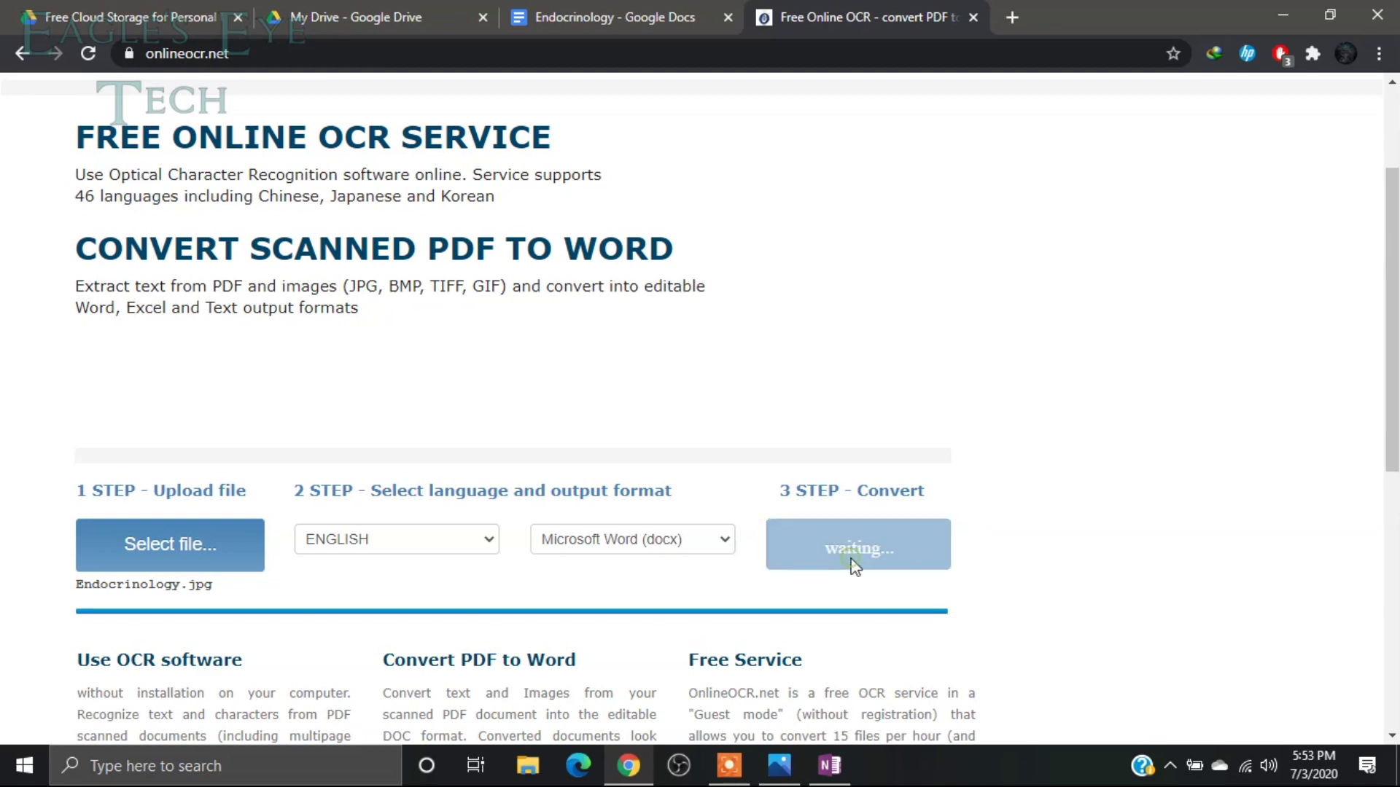
{"action": "scroll", "coordinate": [853, 565], "scroll_direction": "down", "scroll_amount": 3}
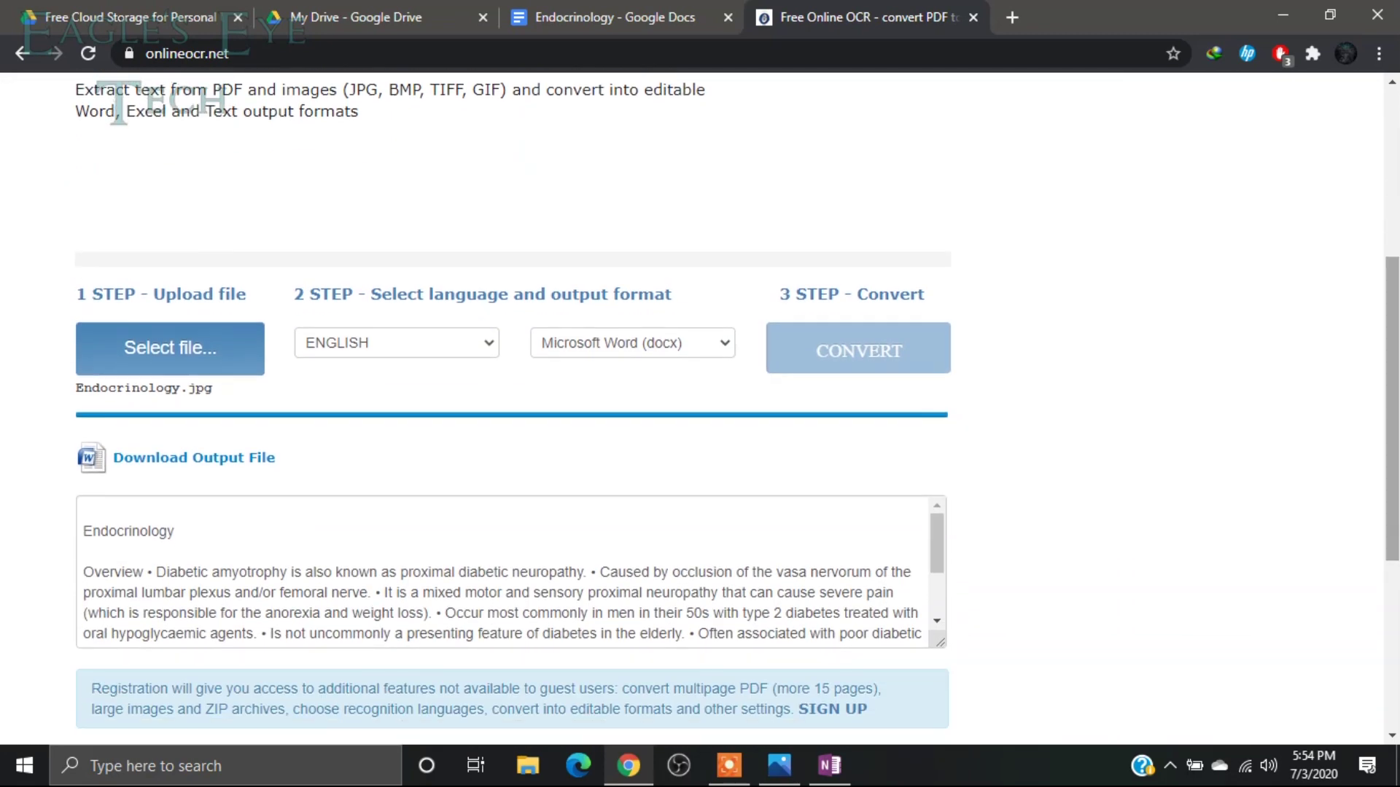
{"action": "scroll", "coordinate": [302, 499], "scroll_direction": "down", "scroll_amount": 1}
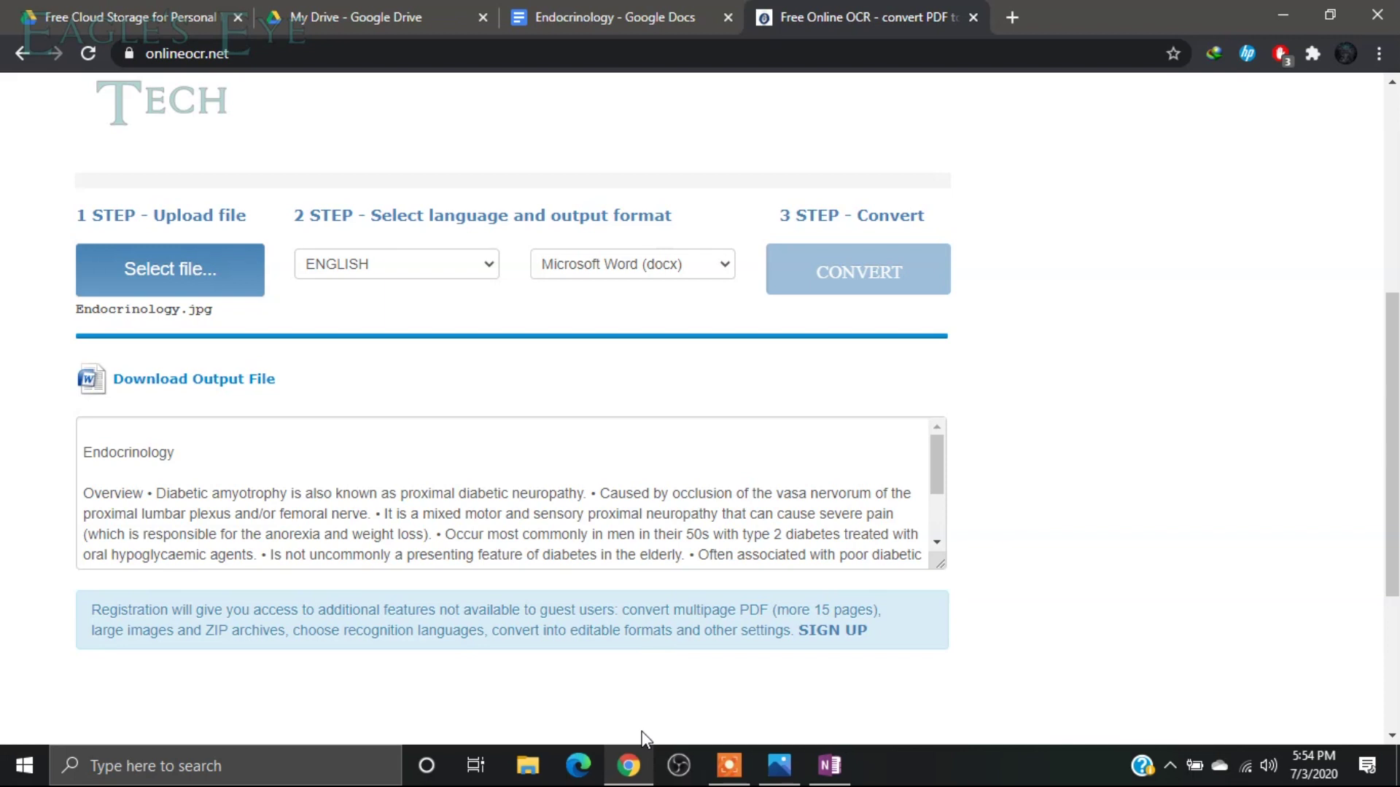
{"action": "left_click", "coordinate": [227, 386]}
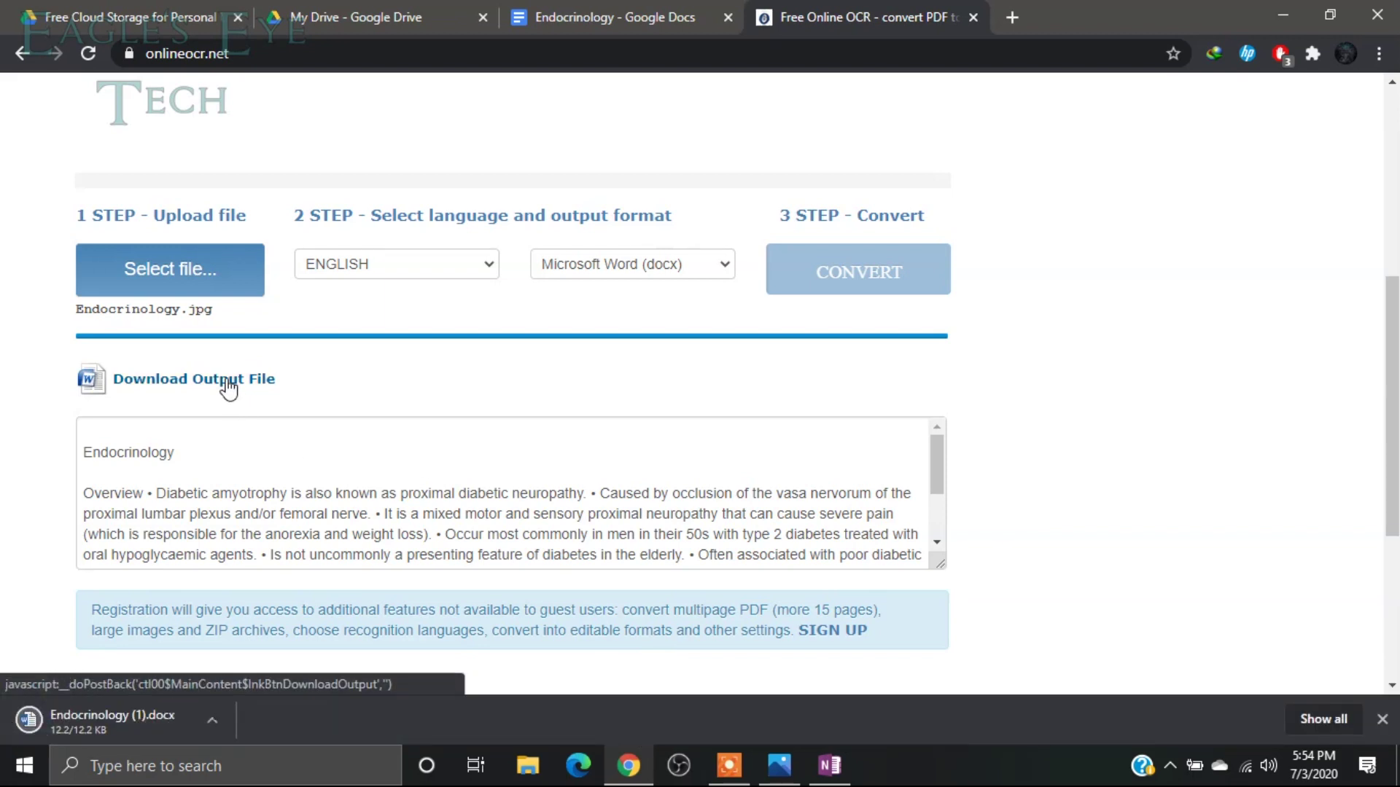
Open Endocrinology (1).docx with editing enabled, zoom to 190%, and delete the 2 in 'type 2 diabetes'
{"action": "left_click", "coordinate": [147, 724]}
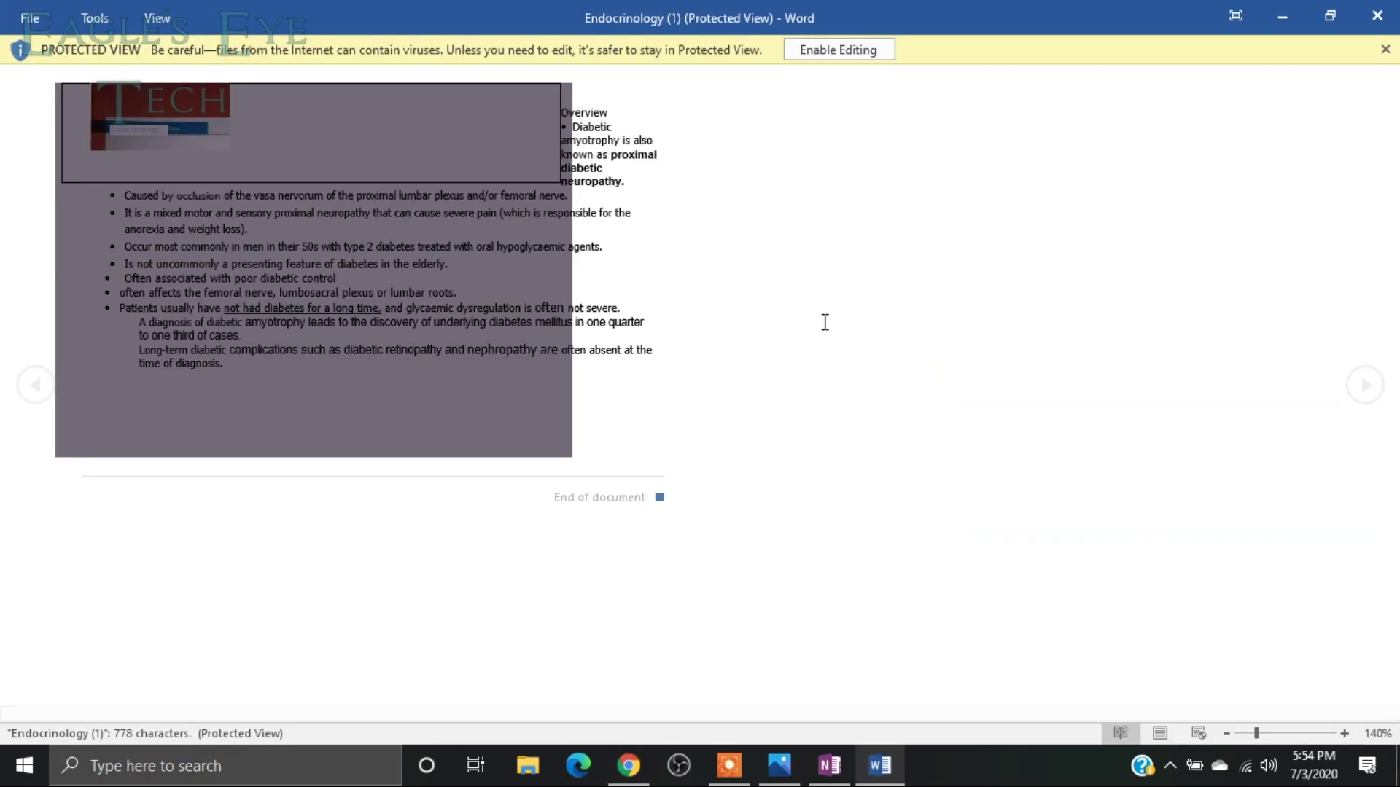
{"action": "left_click", "coordinate": [838, 50]}
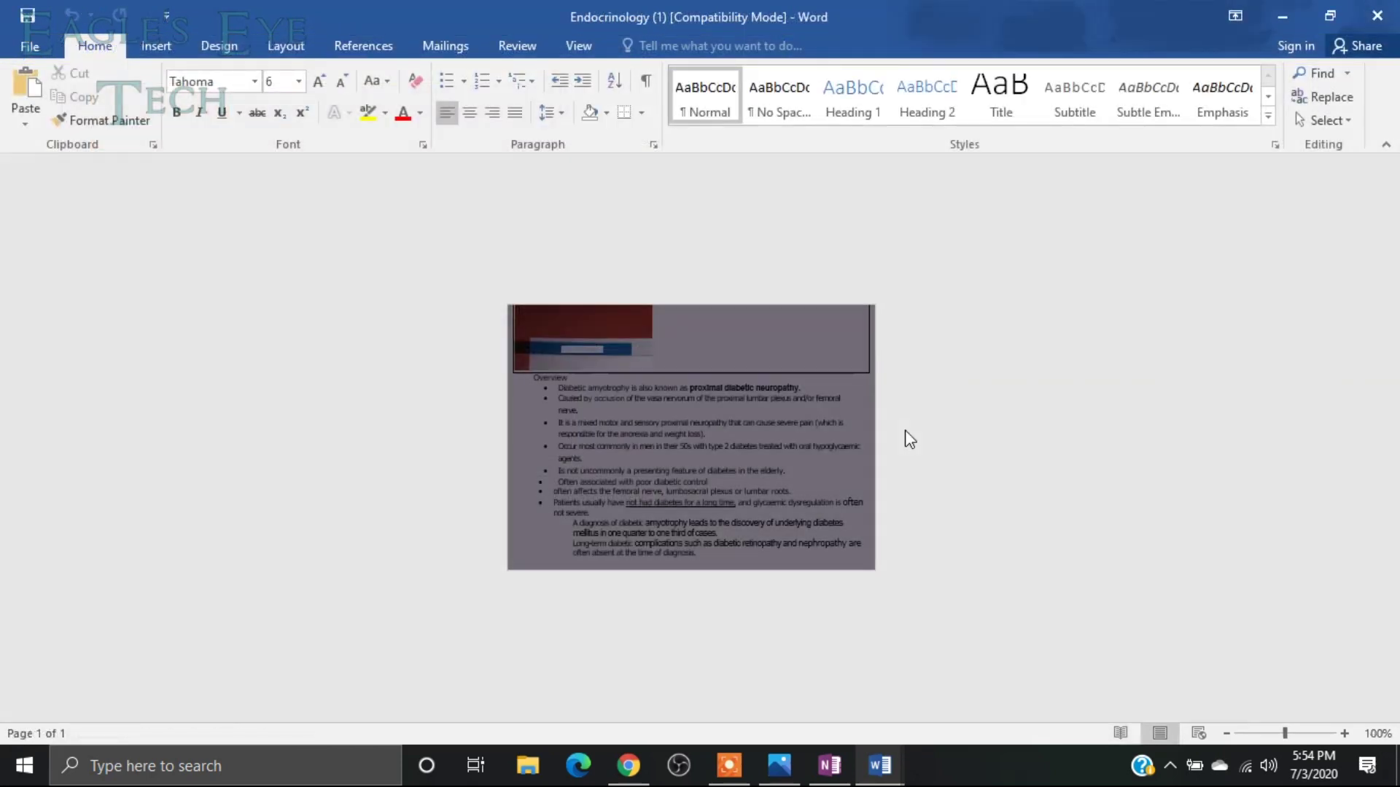
{"action": "left_click", "coordinate": [1345, 734]}
{"action": "left_click", "coordinate": [1345, 733]}
{"action": "left_click", "coordinate": [1345, 733]}
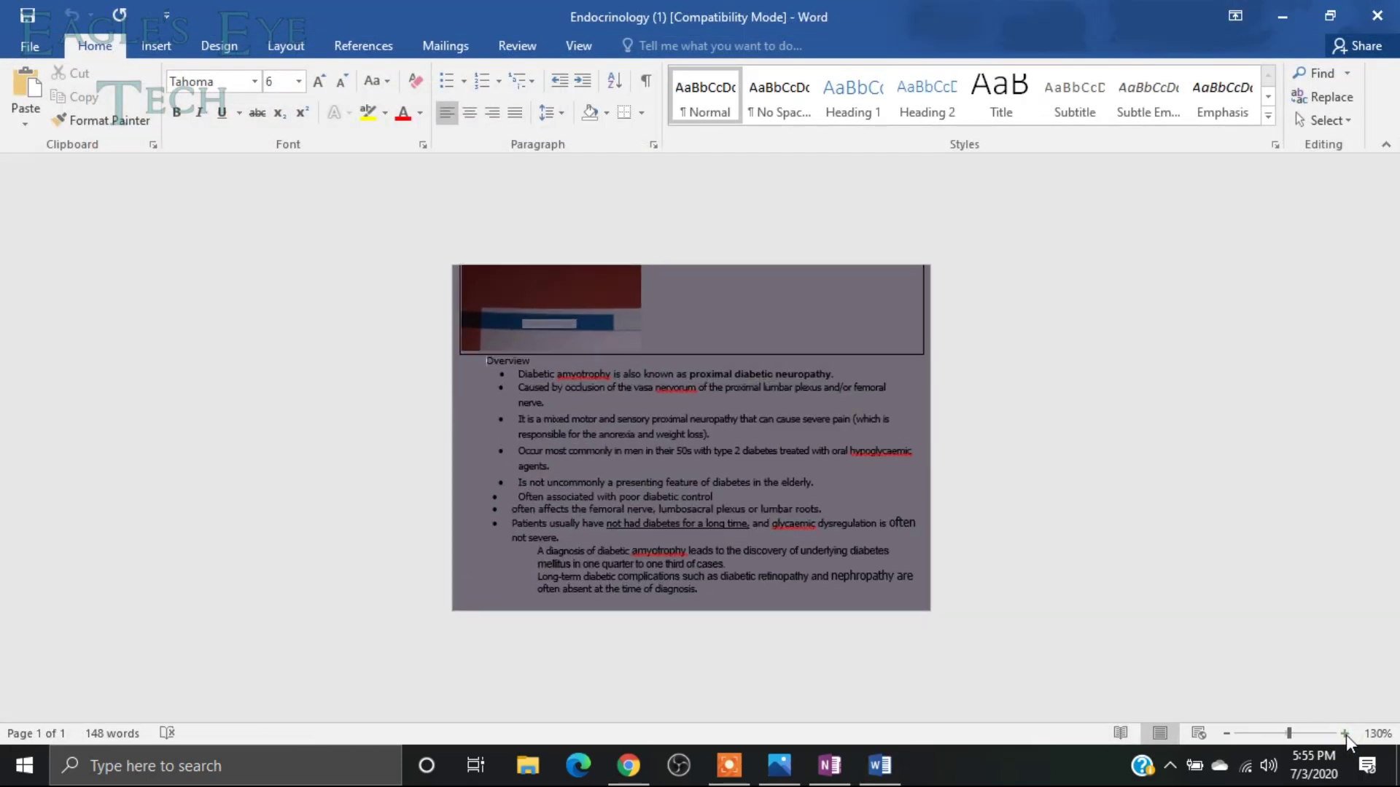
{"action": "left_click", "coordinate": [1345, 733]}
{"action": "left_click", "coordinate": [1345, 733]}
{"action": "left_click", "coordinate": [1345, 734]}
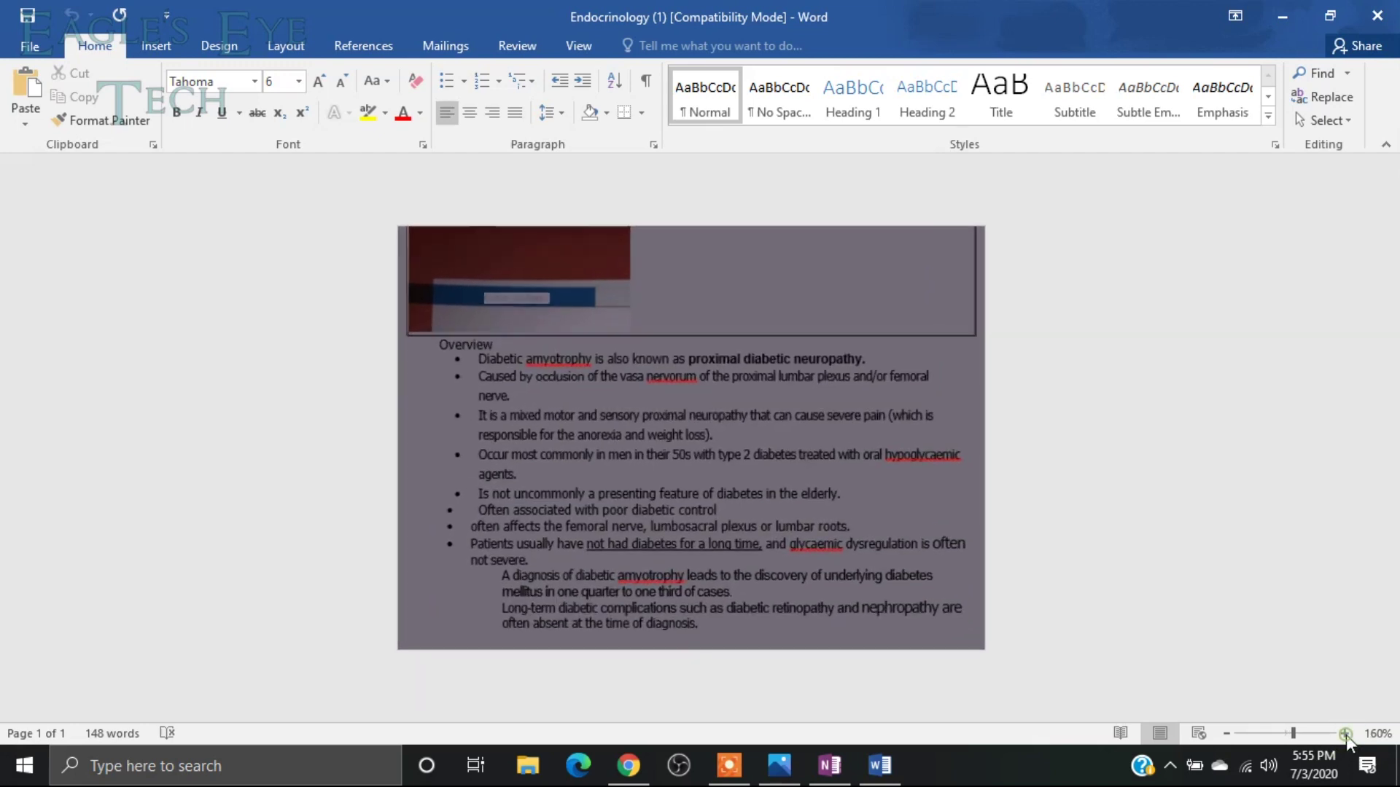
{"action": "left_click", "coordinate": [1345, 733]}
{"action": "left_click", "coordinate": [1345, 734]}
{"action": "left_click", "coordinate": [1345, 734]}
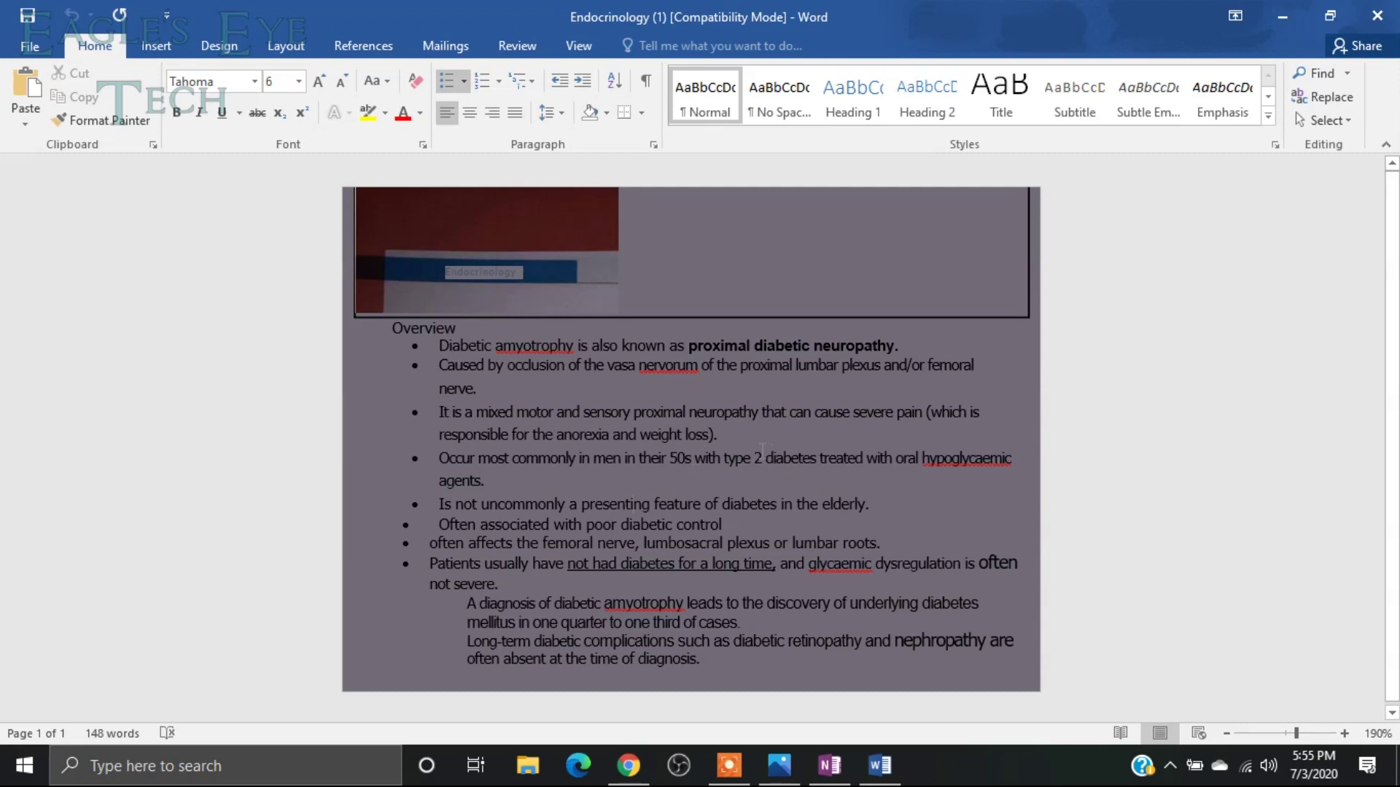
{"action": "key", "text": "BackSpace"}
Make the bullet read 'type 1 diabetes' and delete the book photo strip above Overview
{"action": "type", "text": "1"}
{"action": "left_click", "coordinate": [490, 270]}
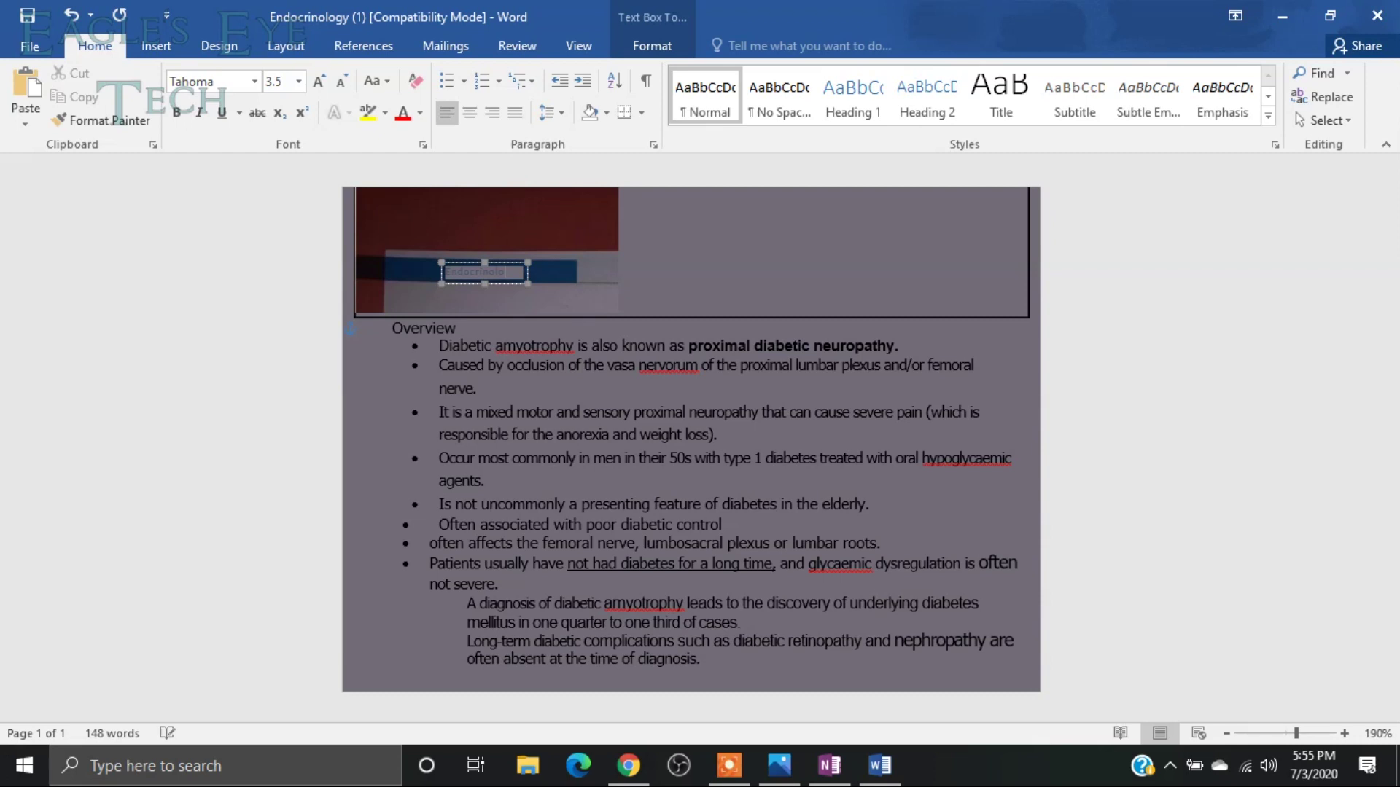
{"action": "left_click", "coordinate": [429, 226]}
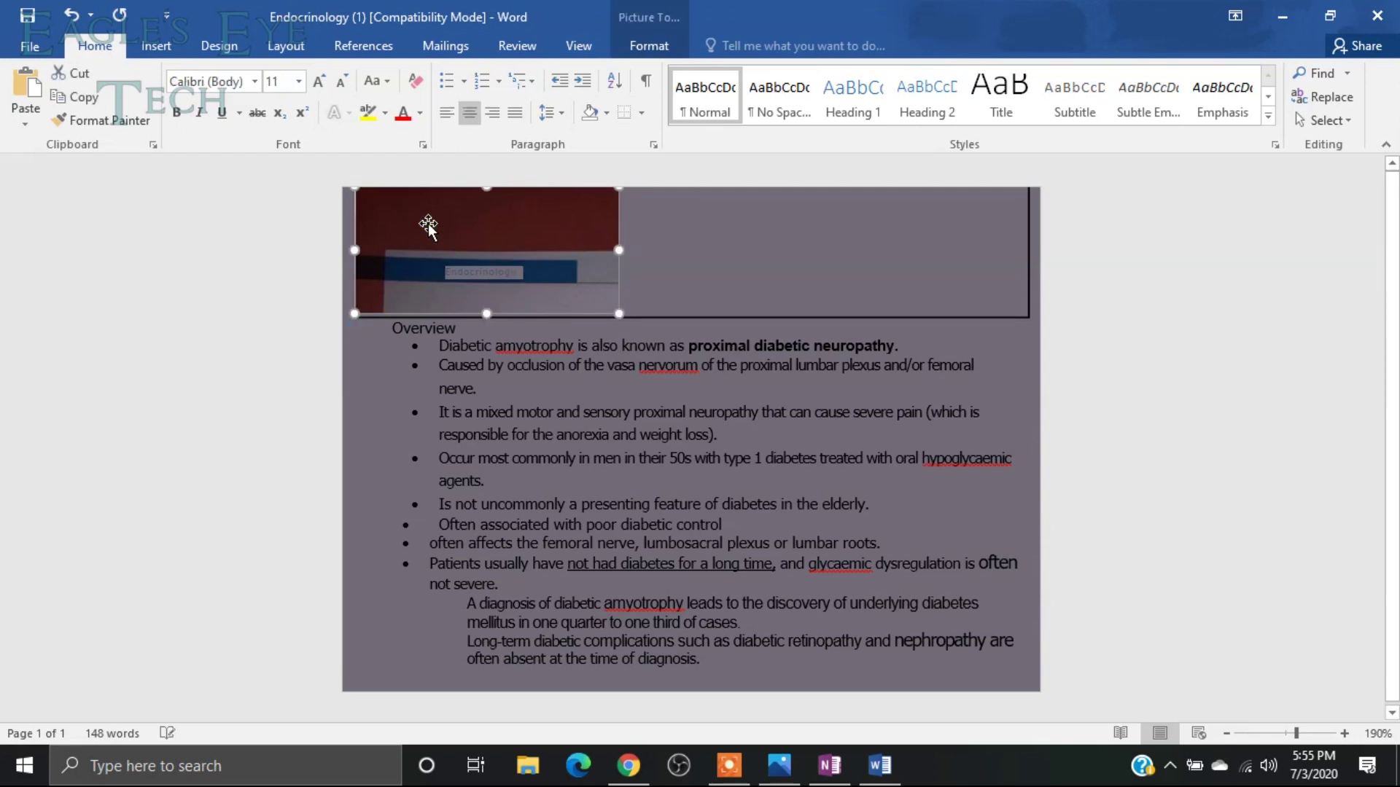
{"action": "key", "text": "Delete"}
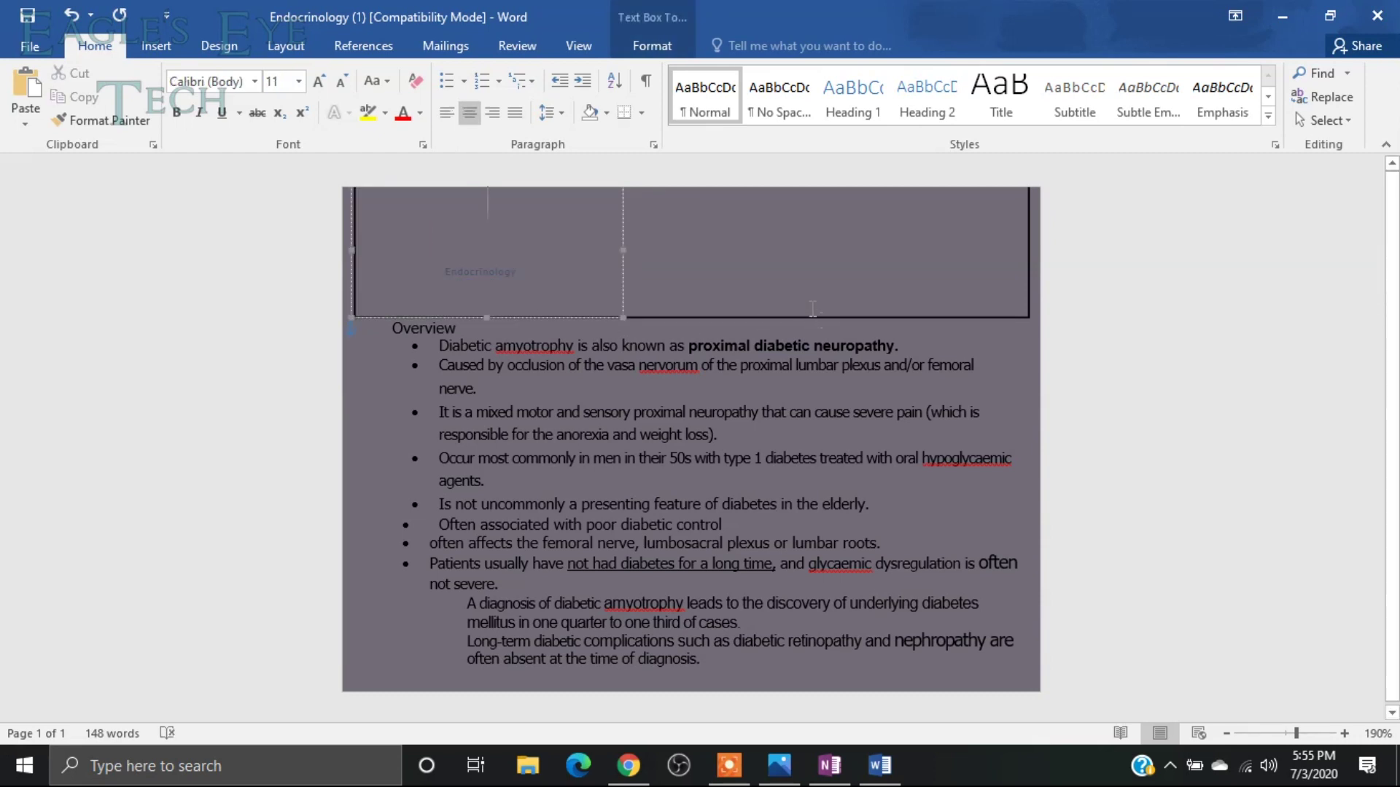
{"action": "left_click", "coordinate": [809, 306]}
{"action": "left_click", "coordinate": [601, 318]}
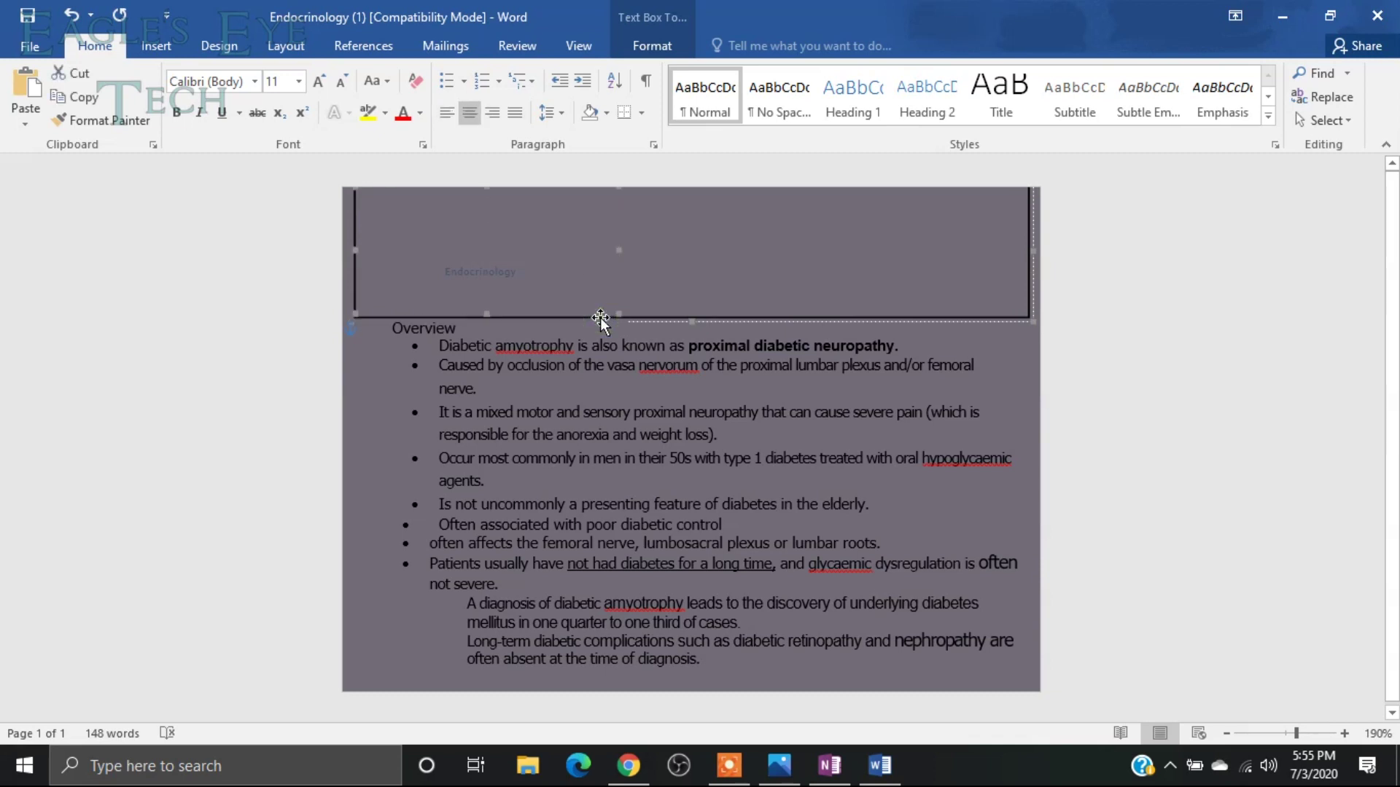
{"action": "key", "text": "Escape"}
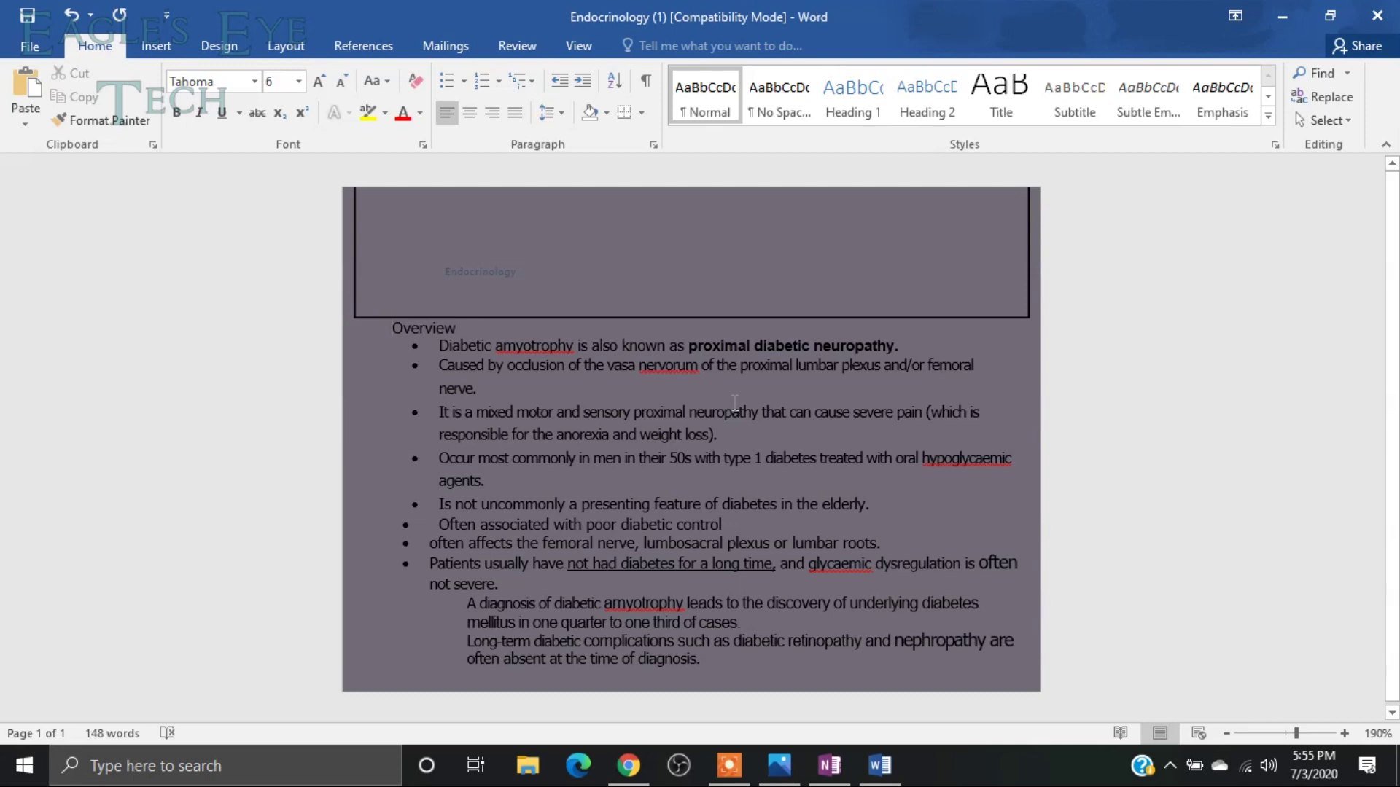
Minimize Word, Chrome, OneNote and the Photos viewer to show the bare desktop
{"action": "left_click", "coordinate": [1285, 16]}
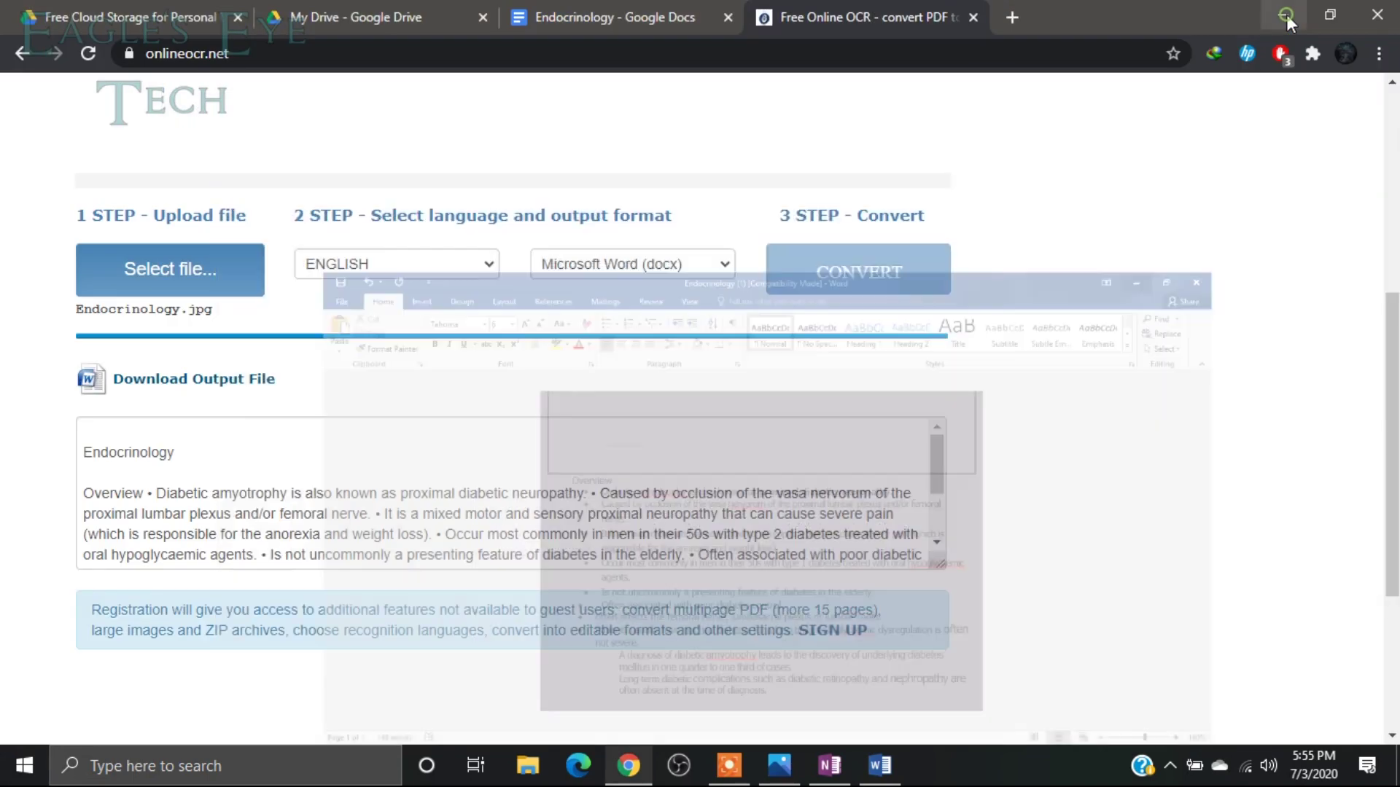
{"action": "left_click", "coordinate": [1285, 16]}
{"action": "left_click", "coordinate": [1285, 16]}
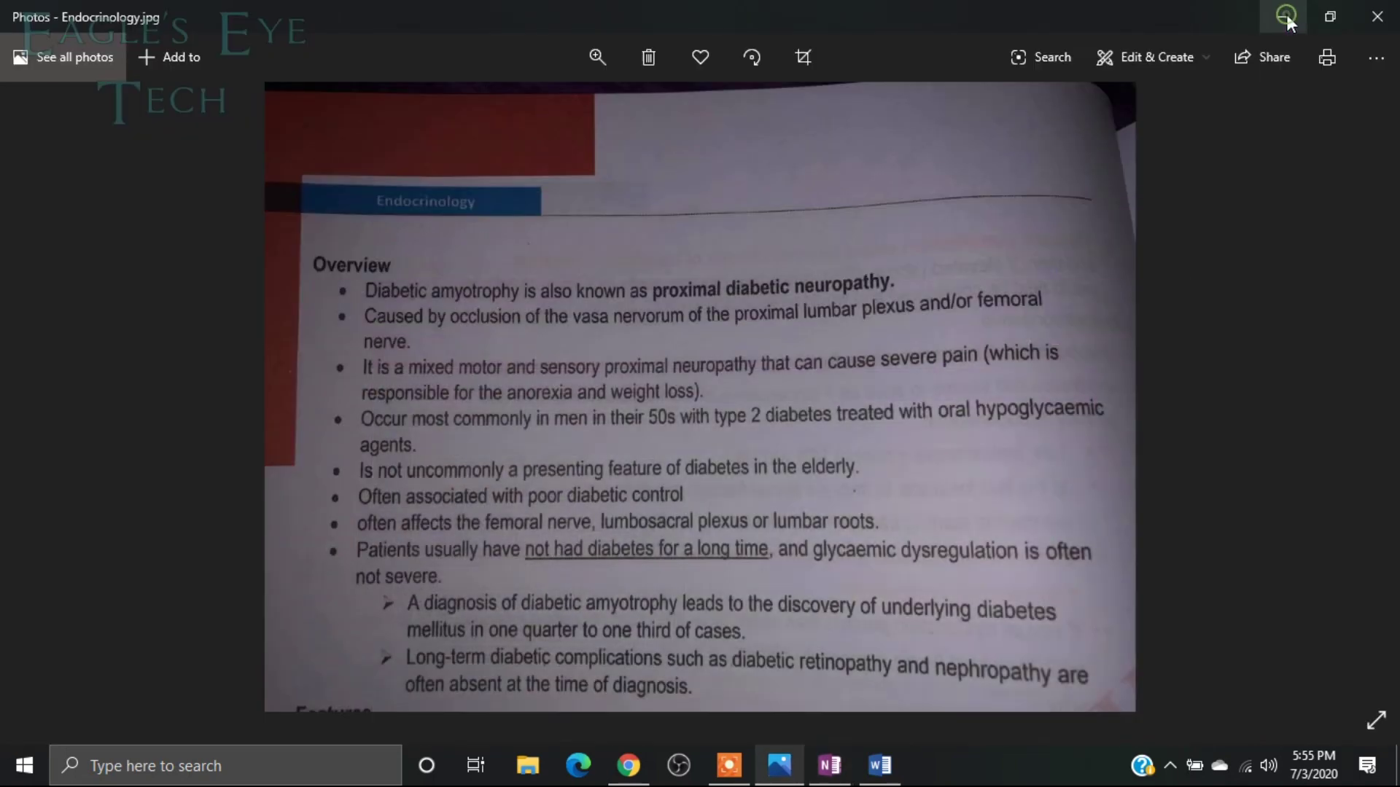
{"action": "left_click", "coordinate": [1285, 15]}
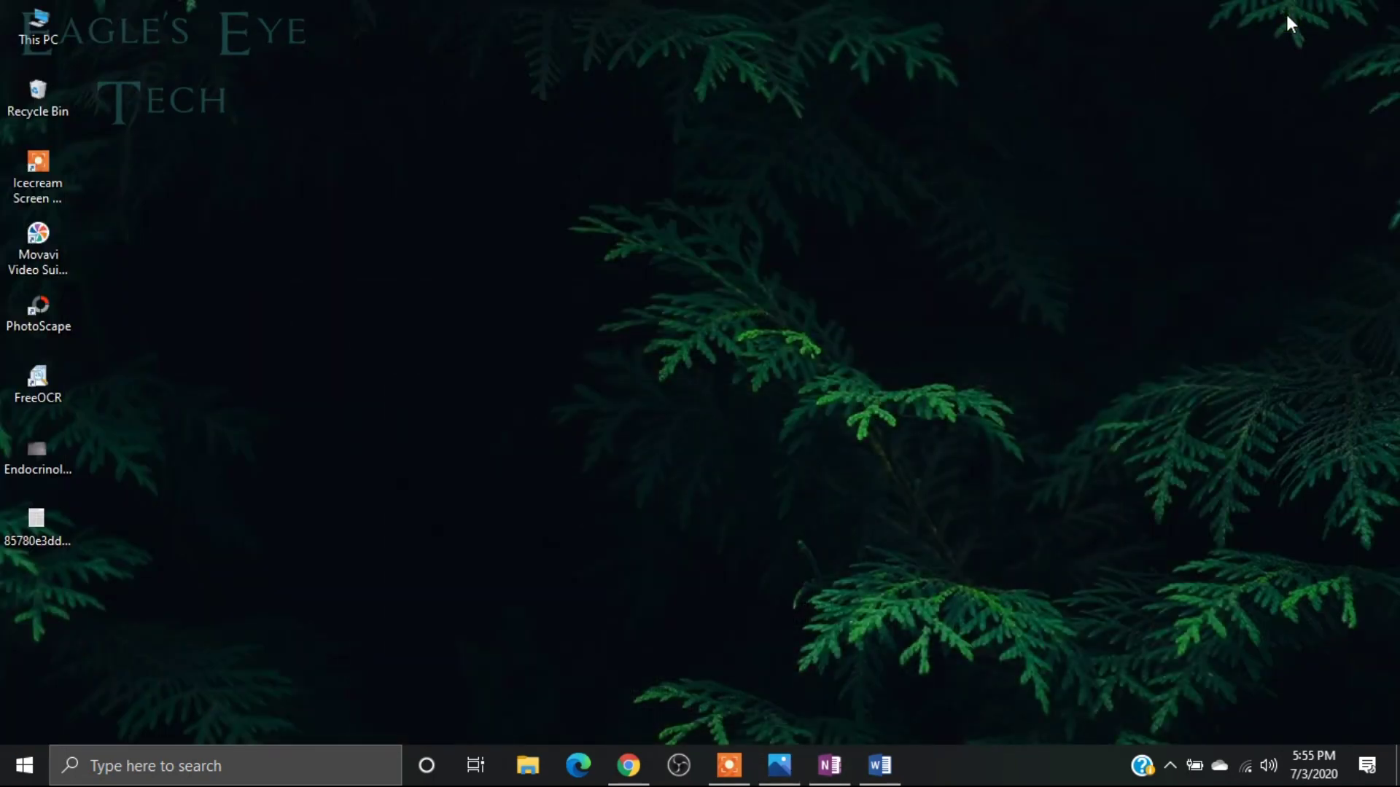